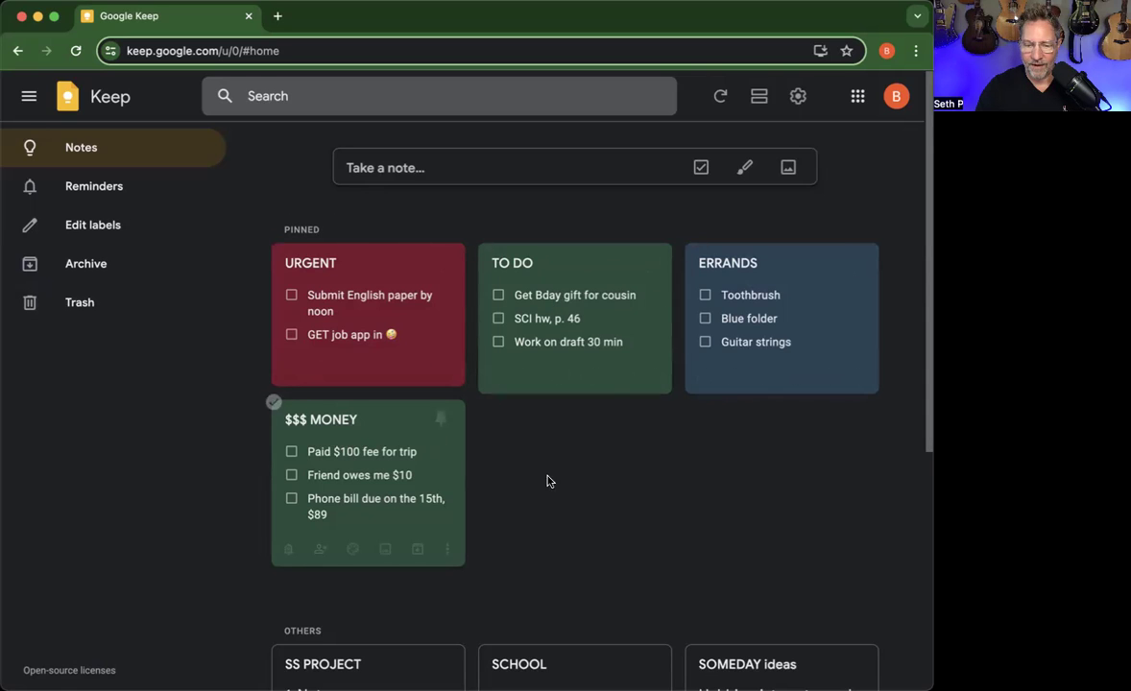
pyautogui.scroll(-5, 662, 465)
pyautogui.scroll(5, 662, 465)
pyautogui.scroll(-1, 662, 465)
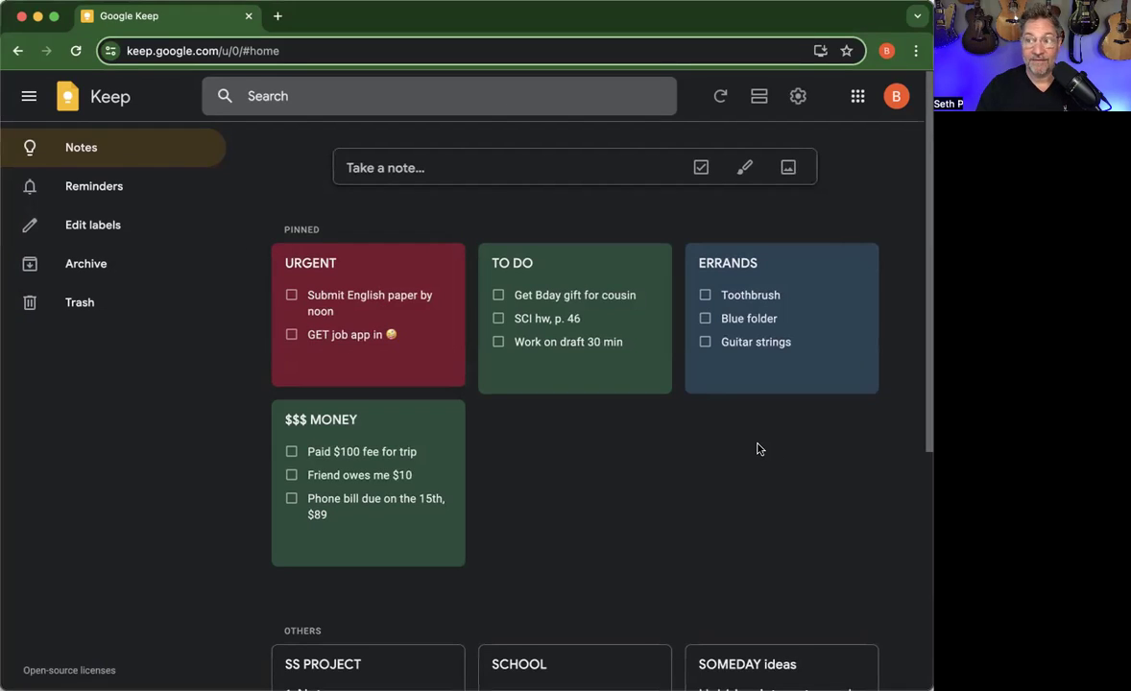
# Create a new note with the title "weyrtbewryber" and the body text "dfgjsfghjwrtj".
pyautogui.click(505, 162)
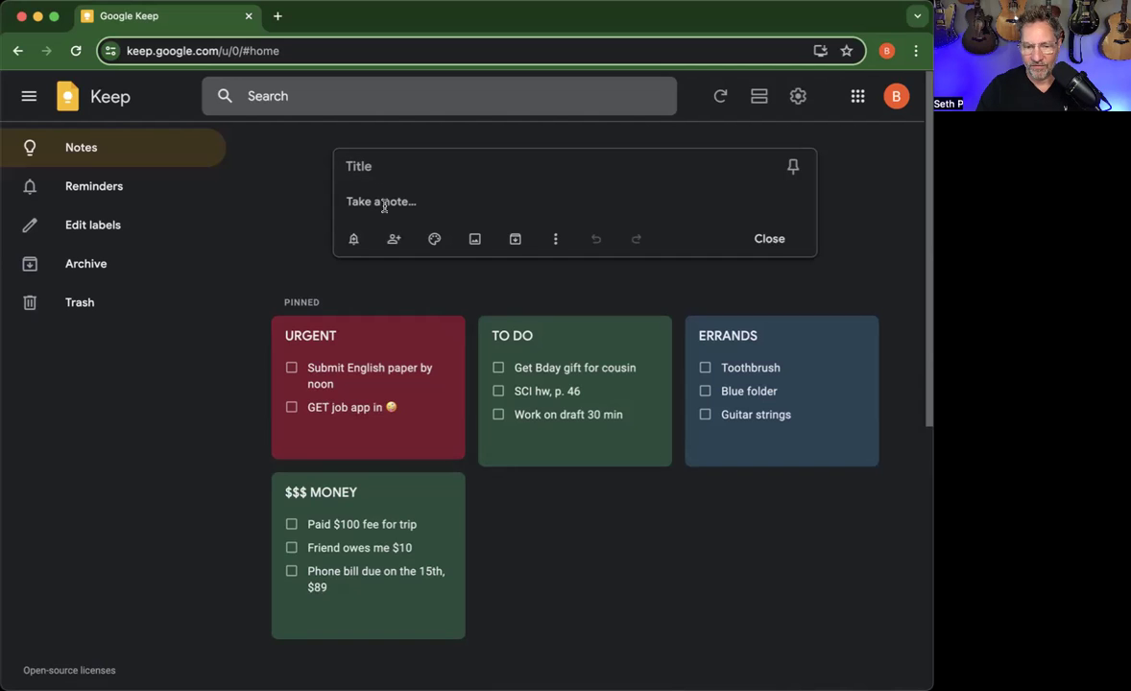
pyautogui.write('dfgjsfghjwrtj')
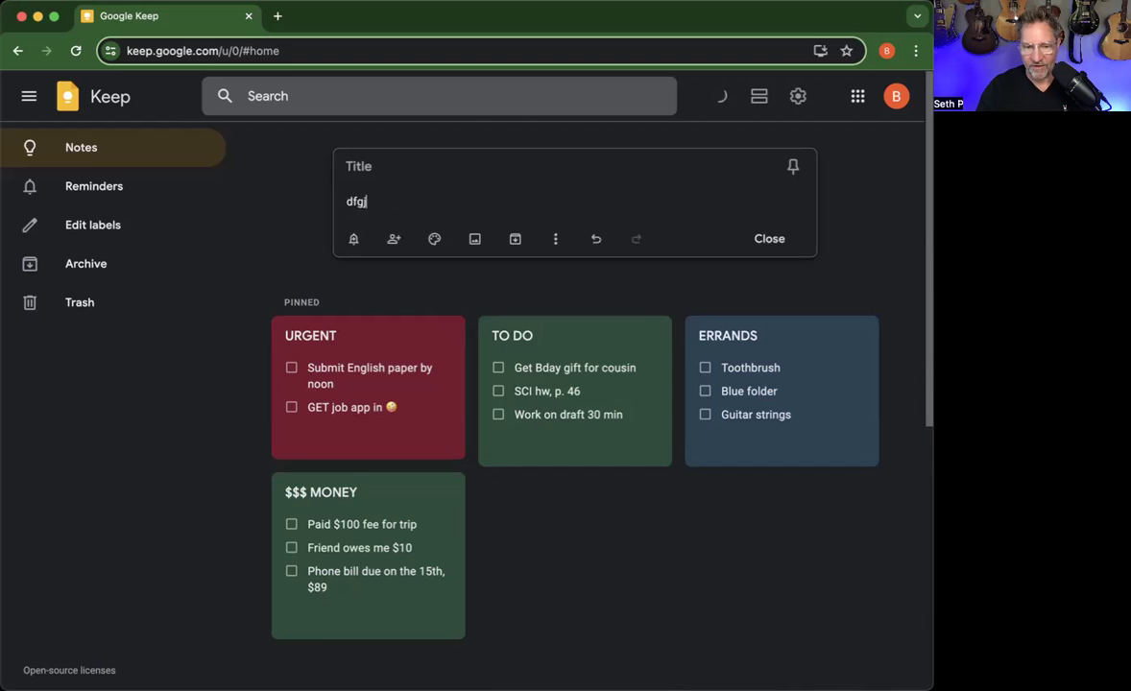
pyautogui.click(374, 168)
pyautogui.write('weyrtbewryber')
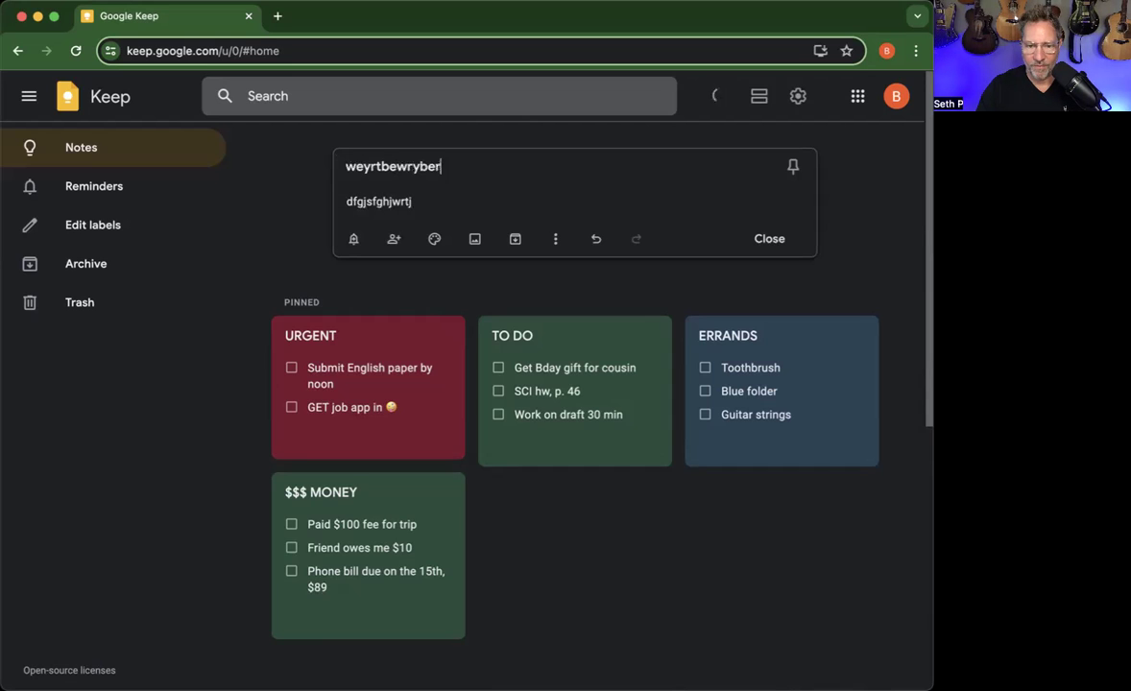
# Give the new note the purple forest background with the lit window and the grey-brown note color.
pyautogui.click(434, 238)
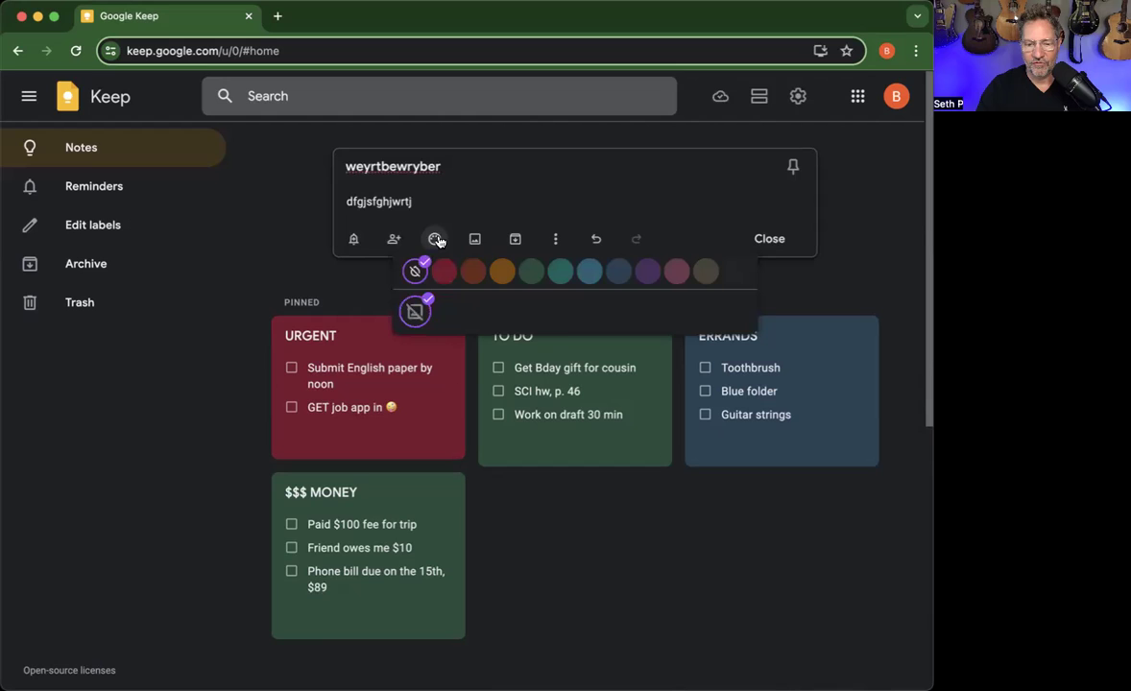
pyautogui.click(593, 314)
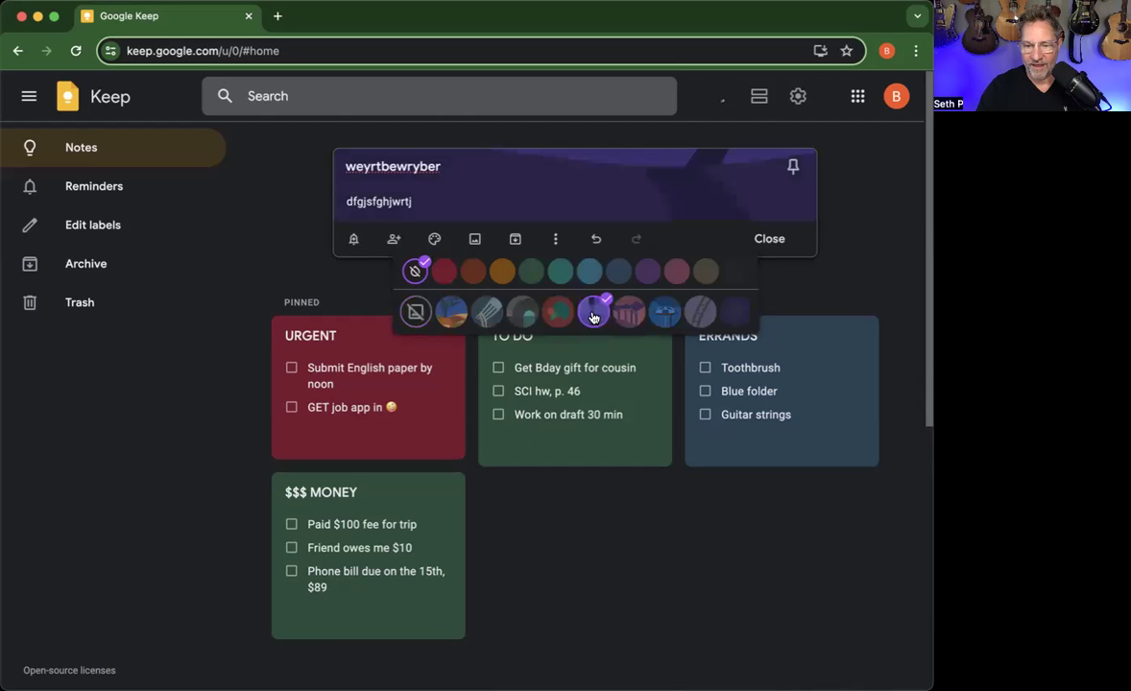
pyautogui.click(628, 312)
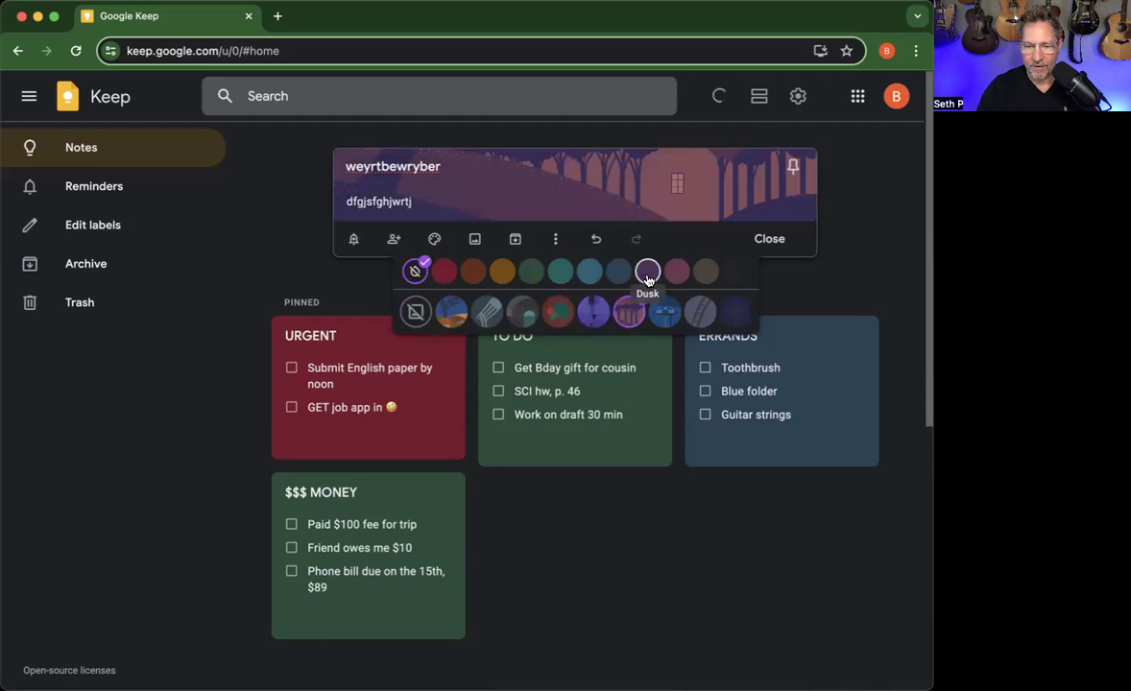
pyautogui.click(648, 271)
pyautogui.click(621, 273)
pyautogui.click(706, 273)
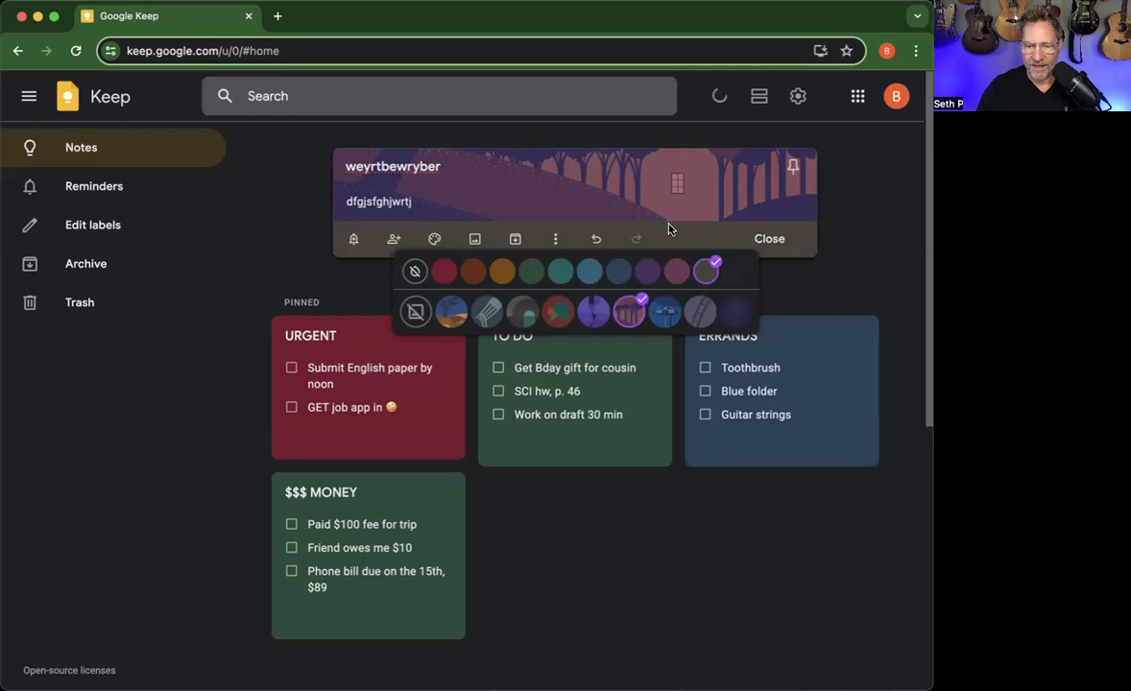
pyautogui.click(620, 179)
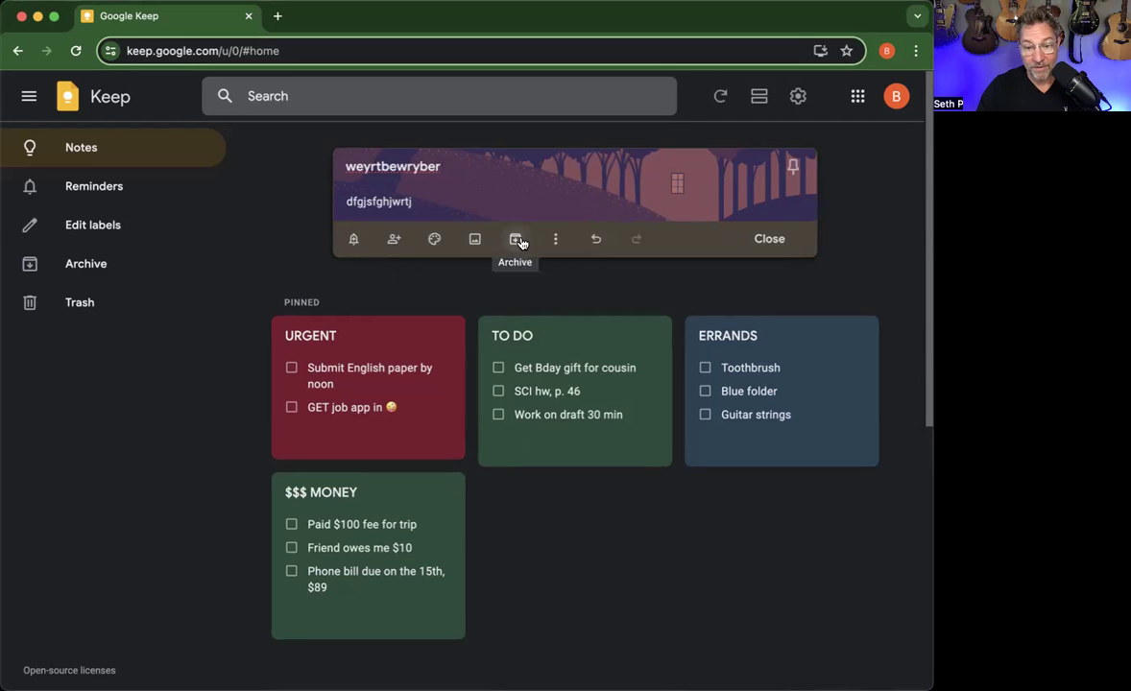
# Convert the new note's text to a checkbox item, tick and untick it, and restore the plain text.
pyautogui.click(555, 239)
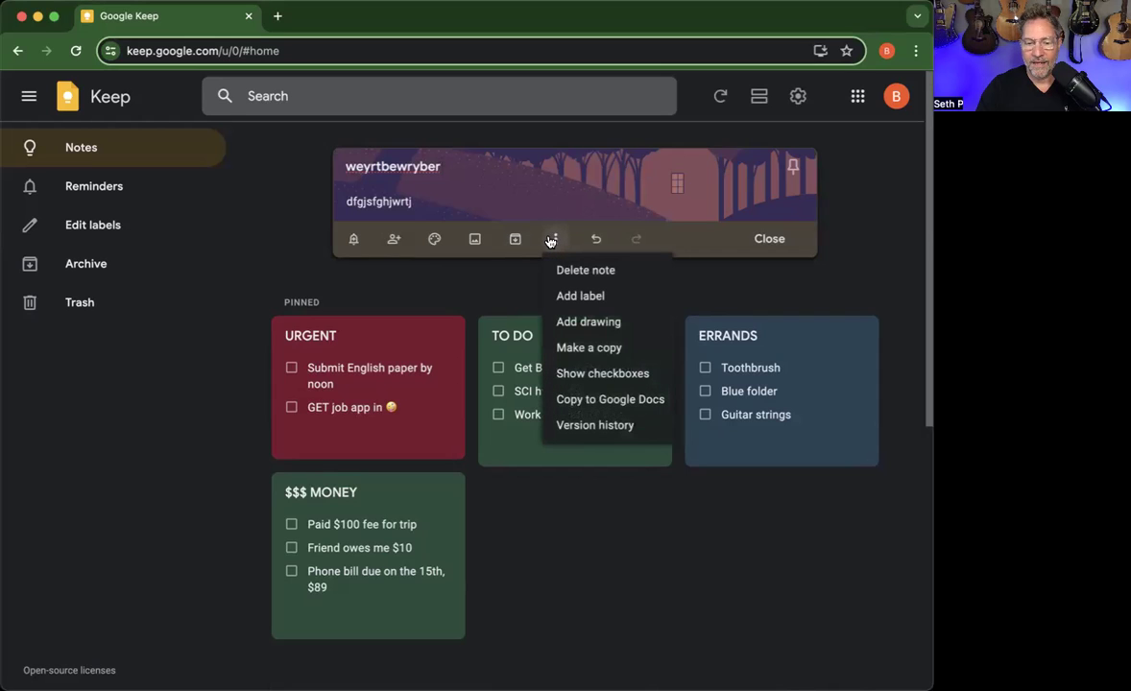
pyautogui.click(598, 374)
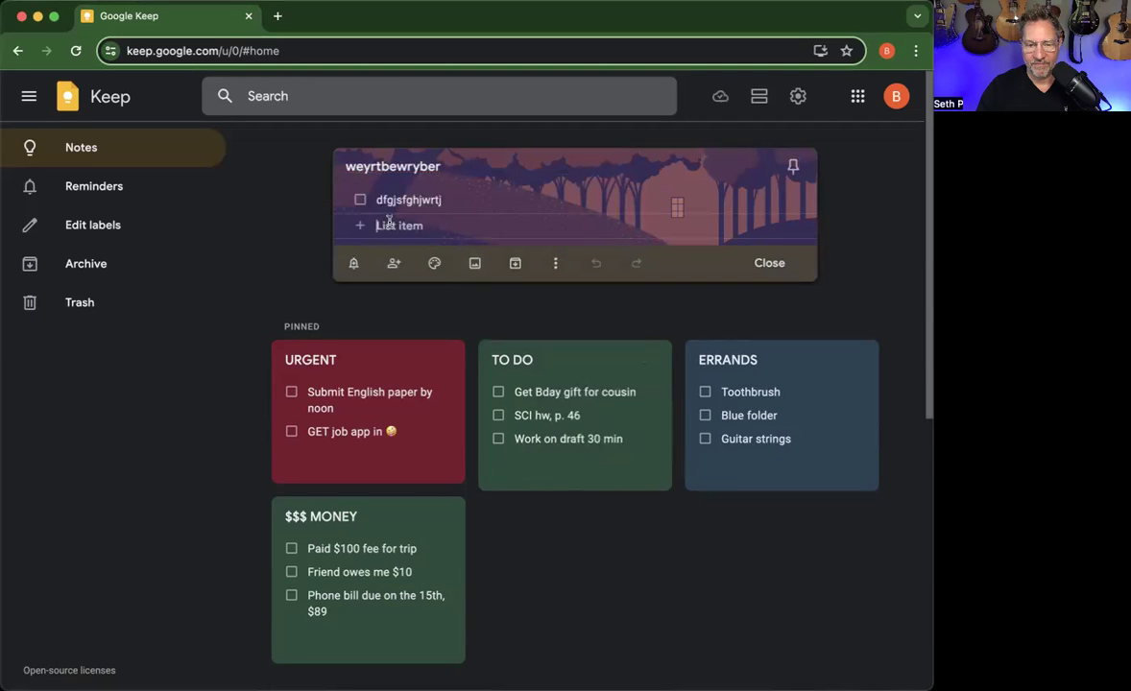
pyautogui.click(361, 201)
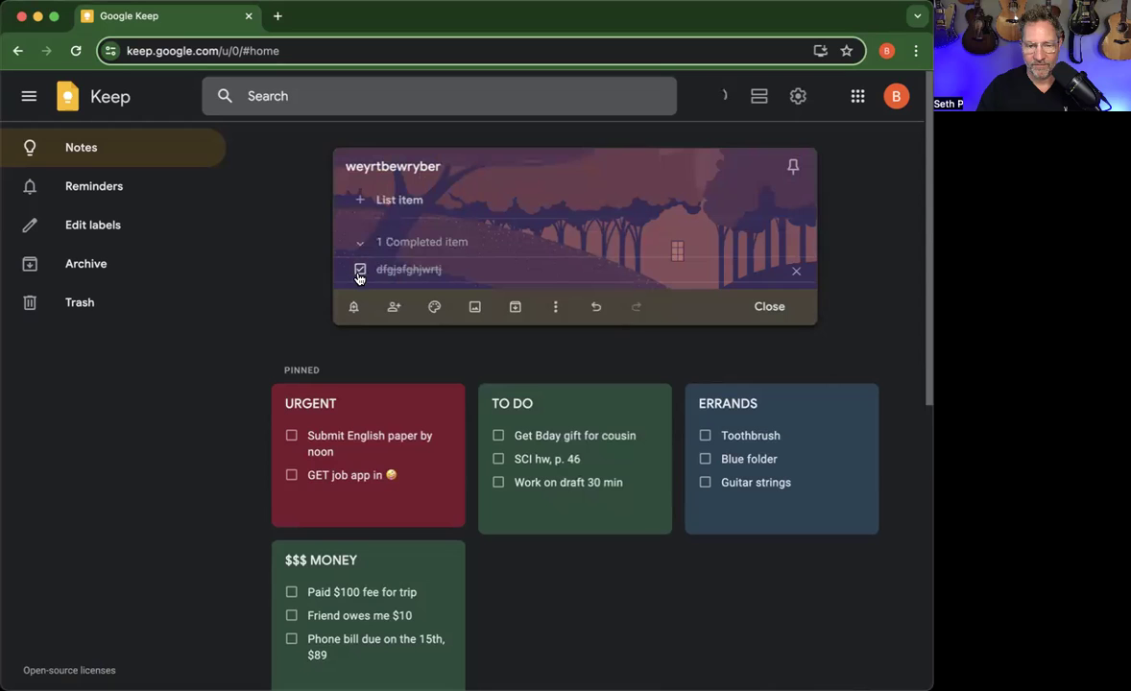
pyautogui.click(360, 271)
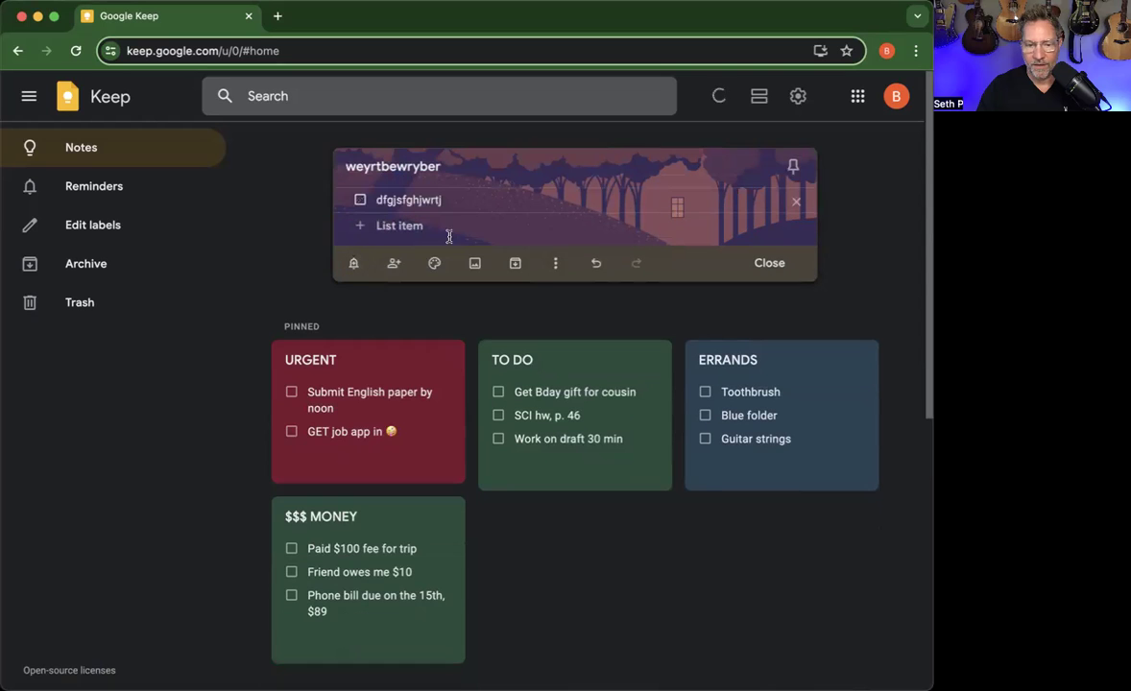
pyautogui.click(554, 267)
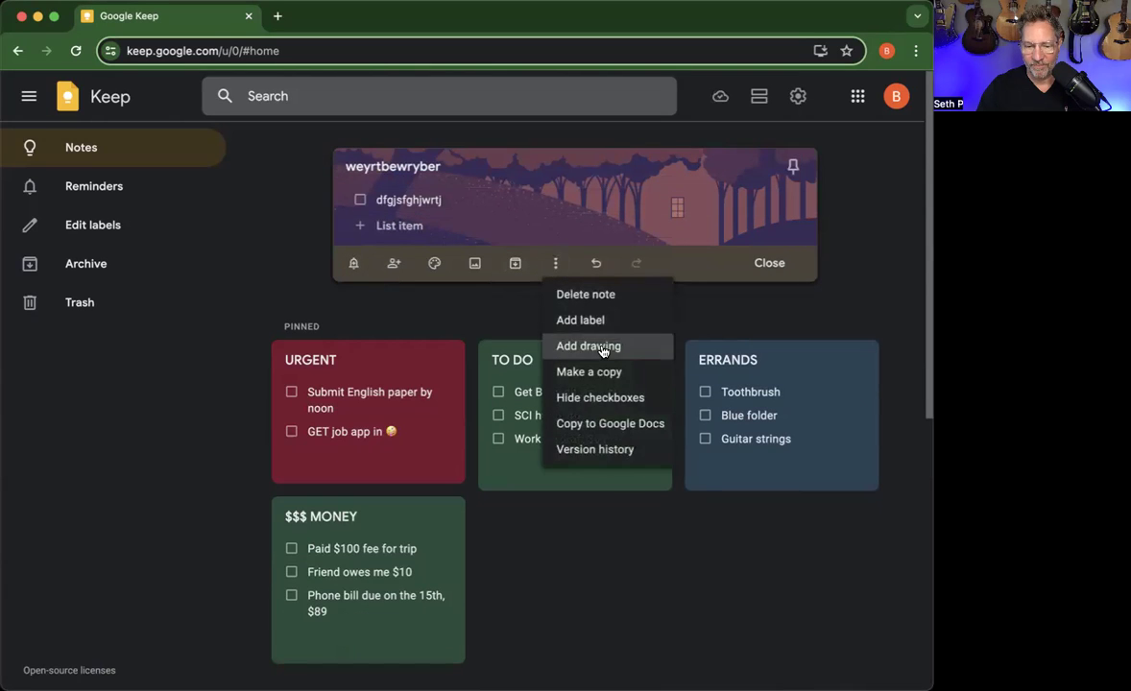
pyautogui.click(588, 401)
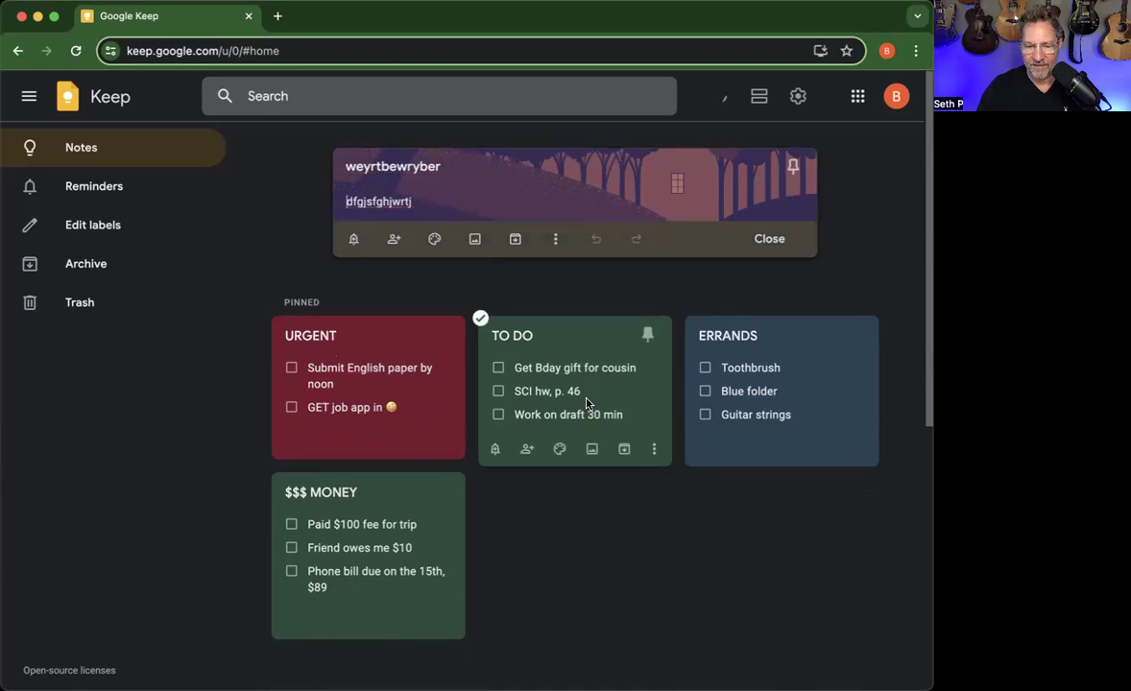
# Look over the new note's additional options, then close the note and find it among the unpinned notes.
pyautogui.click(554, 242)
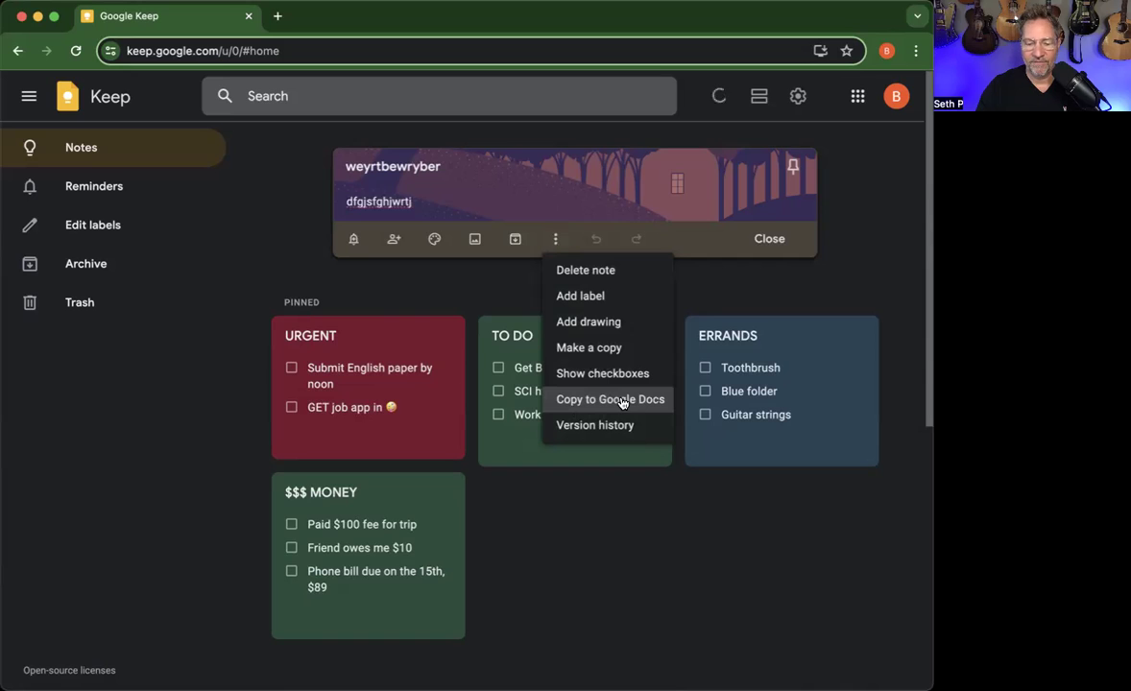
pyautogui.click(836, 246)
pyautogui.scroll(-5, 746, 474)
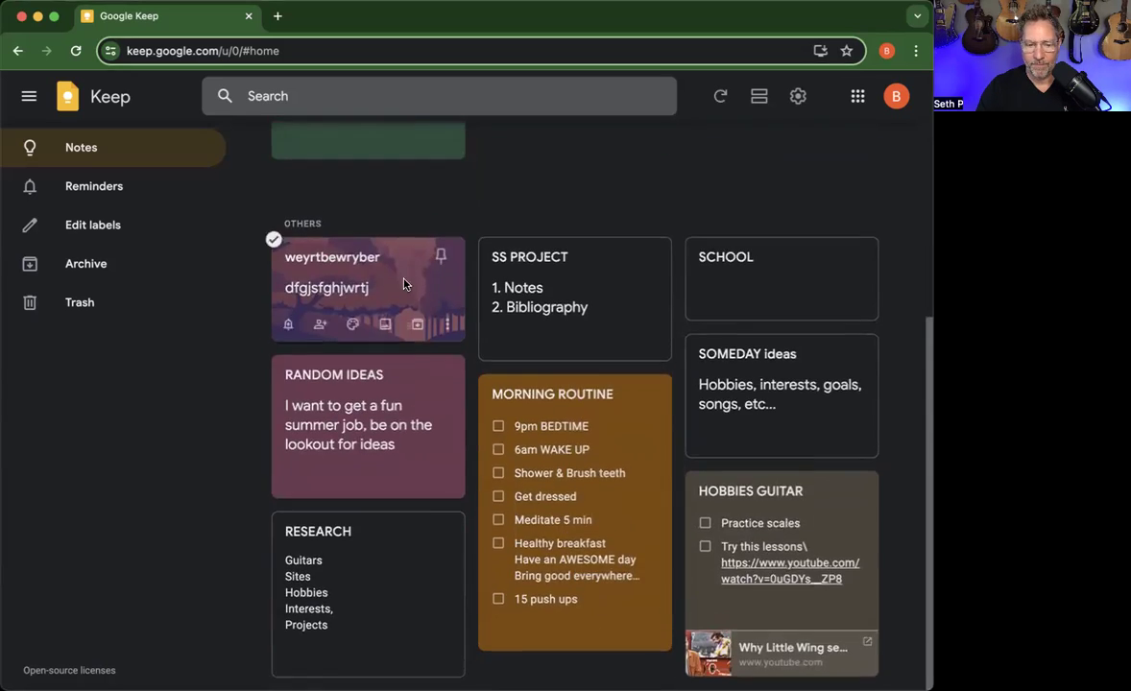
pyautogui.scroll(5, 399, 306)
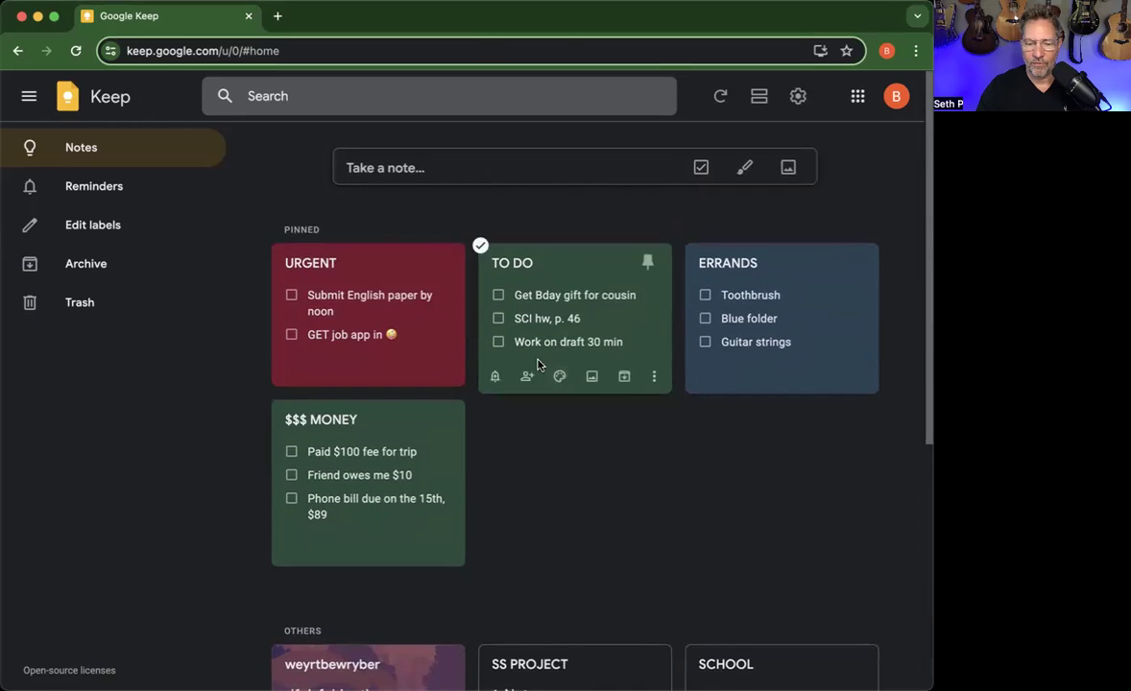
# Open the URGENT note to examine its contents and pin option, and close it.
pyautogui.click(393, 263)
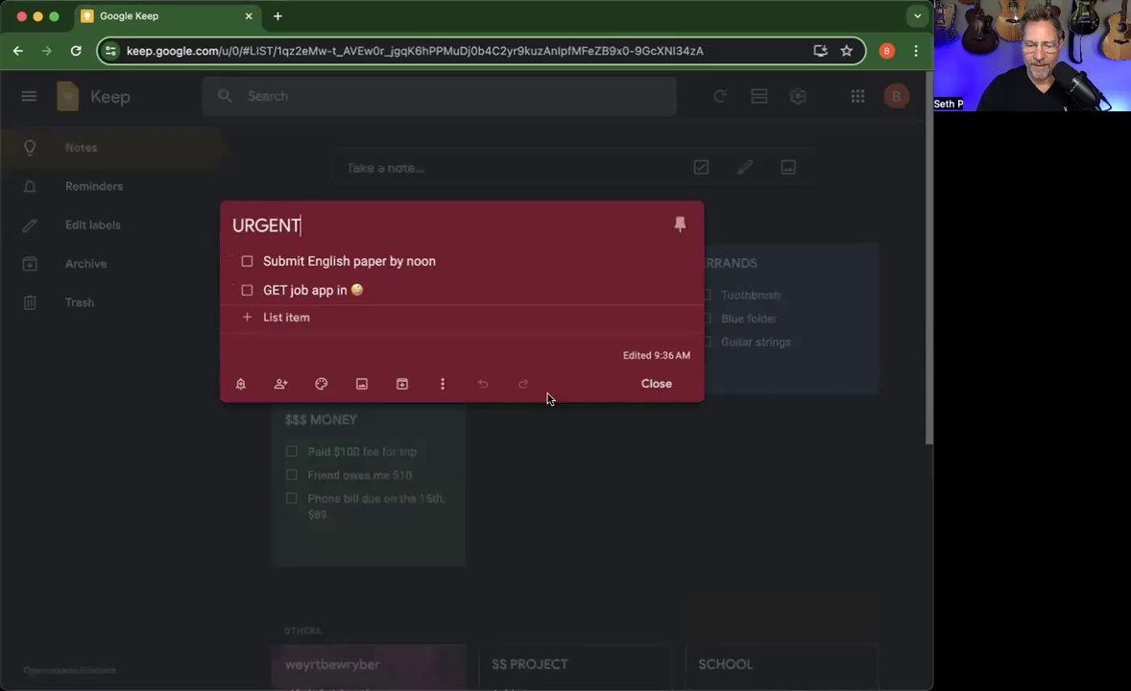
pyautogui.click(681, 224)
pyautogui.click(657, 384)
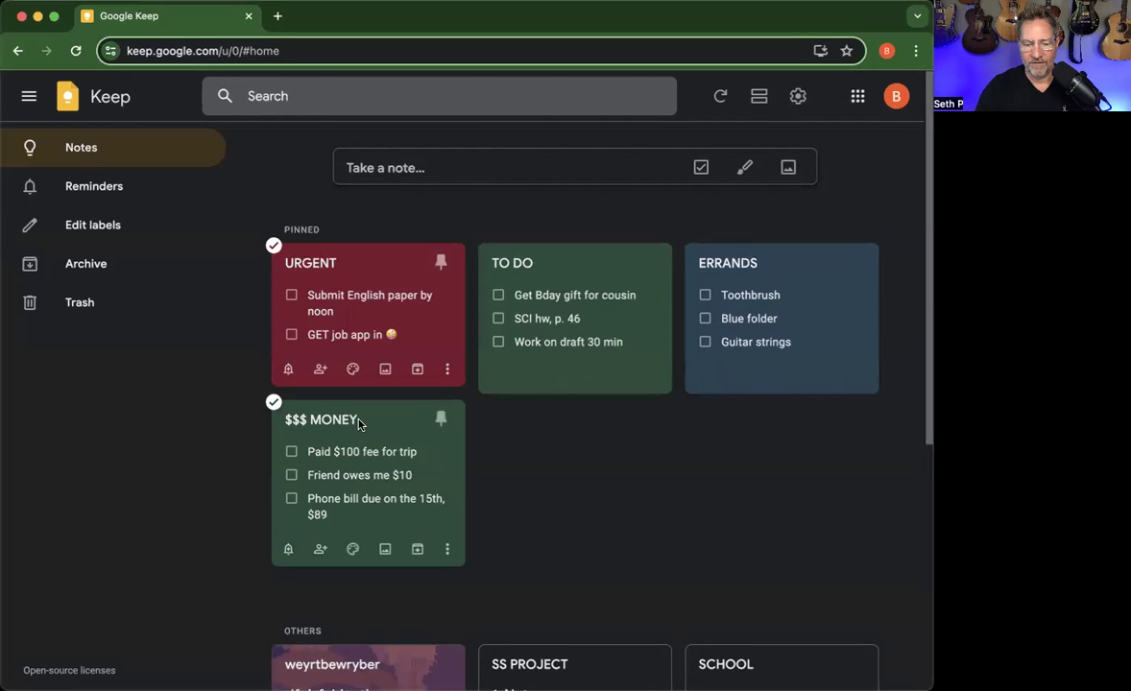
# Mark "Submit English paper by noon" as completed in the URGENT note and close the note.
pyautogui.click(348, 256)
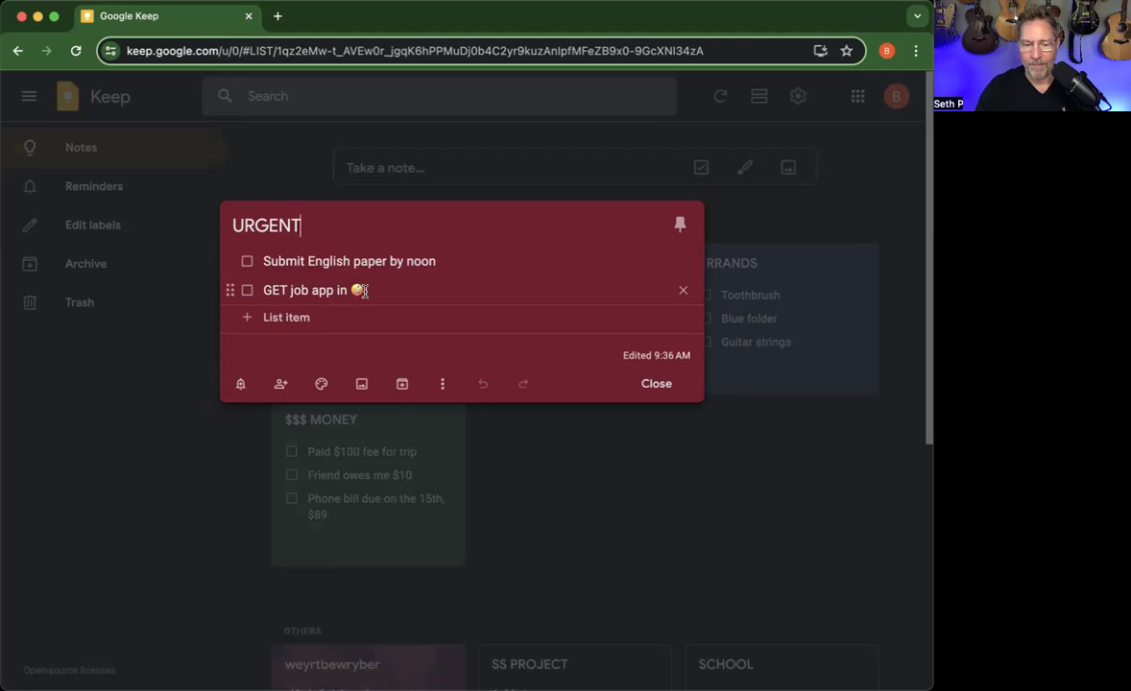
pyautogui.click(246, 262)
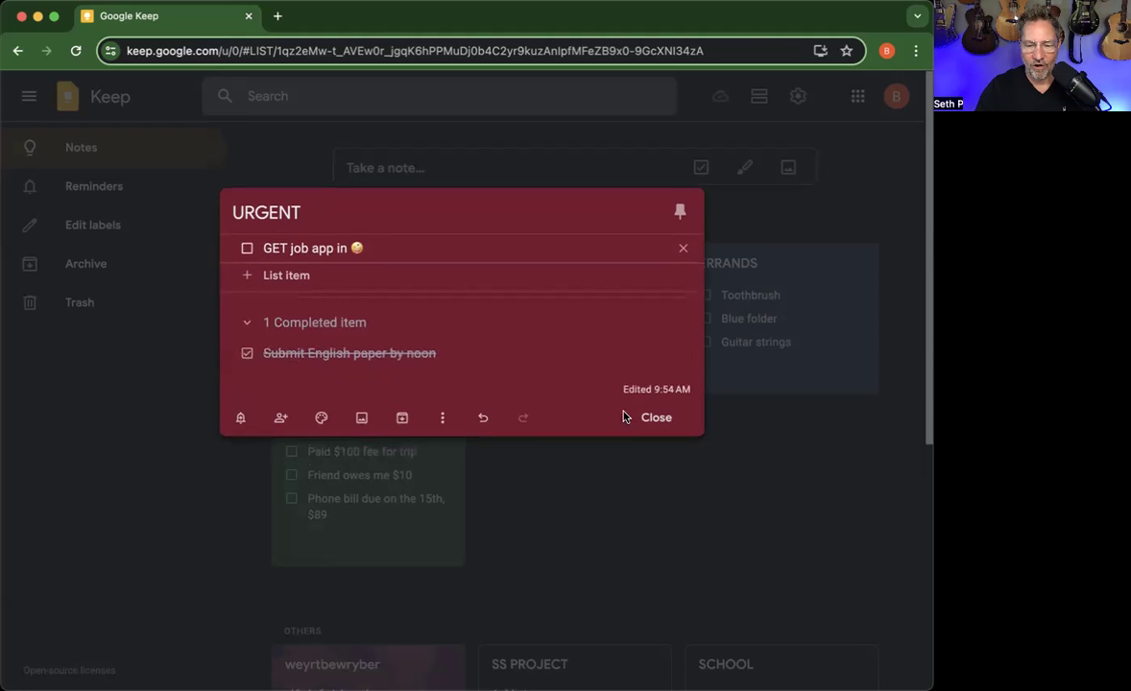
pyautogui.click(662, 418)
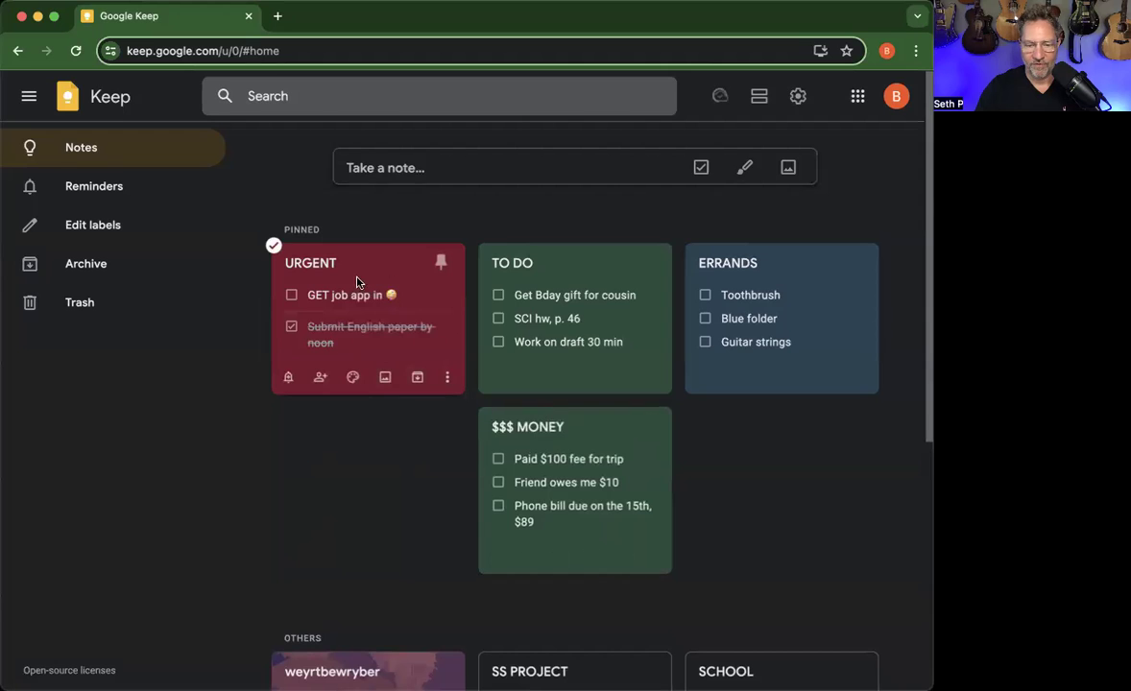
# Open the TO DO and ERRANDS notes to review their checklist items, closing each one after reading.
pyautogui.click(586, 260)
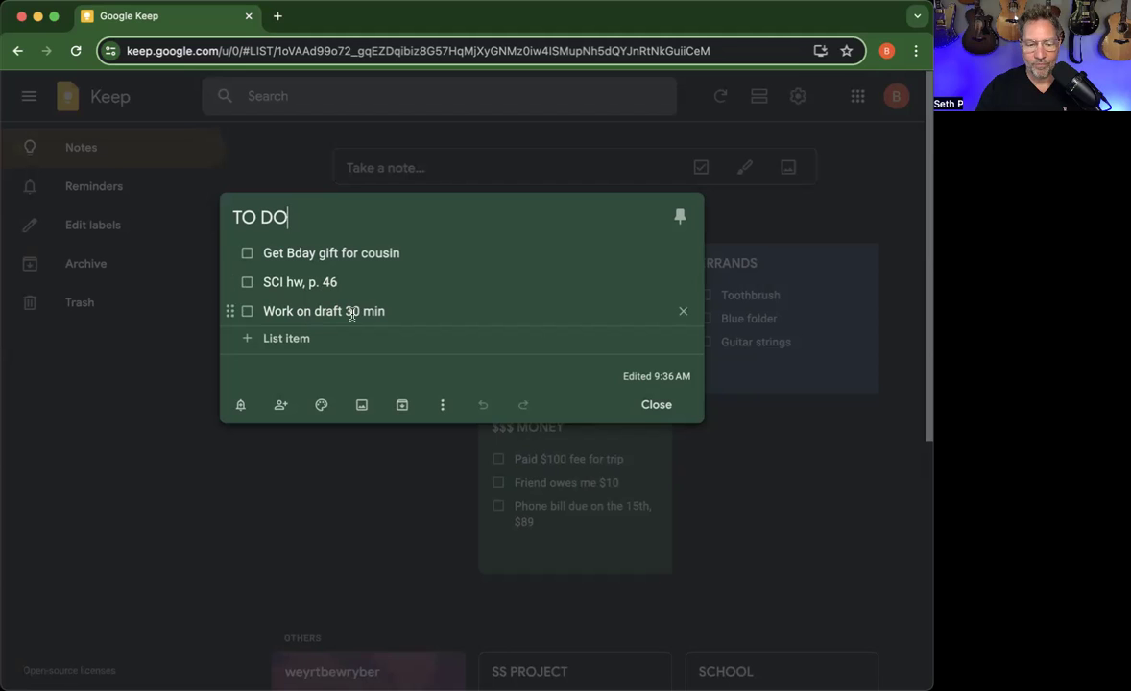
pyautogui.click(661, 405)
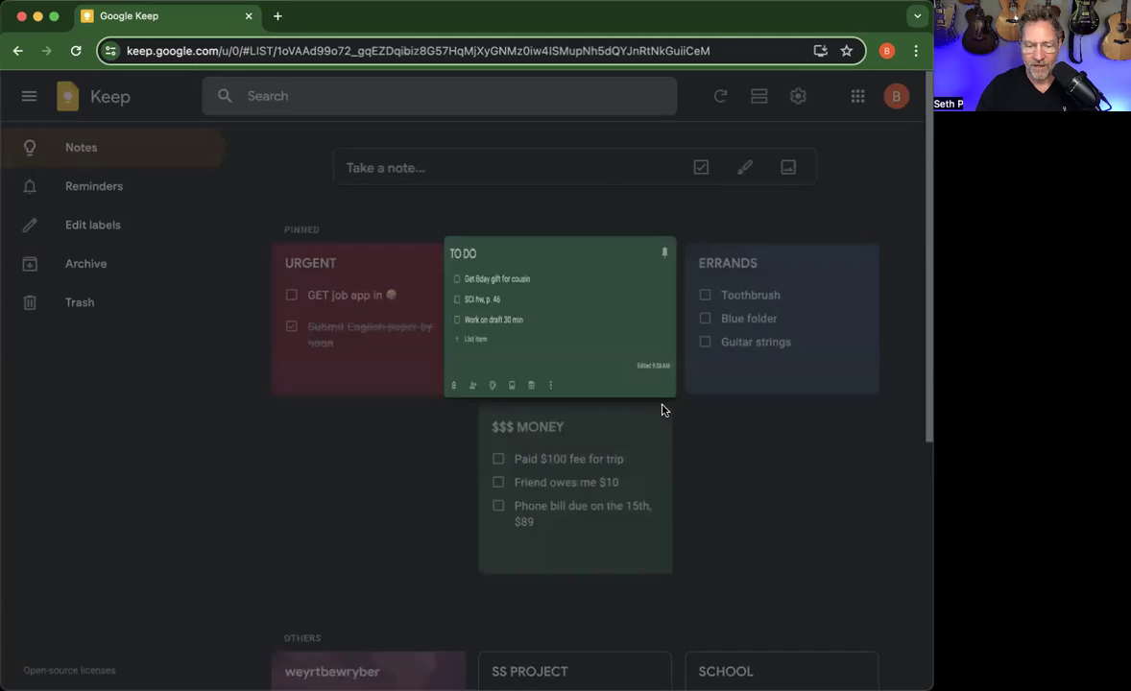
pyautogui.click(780, 266)
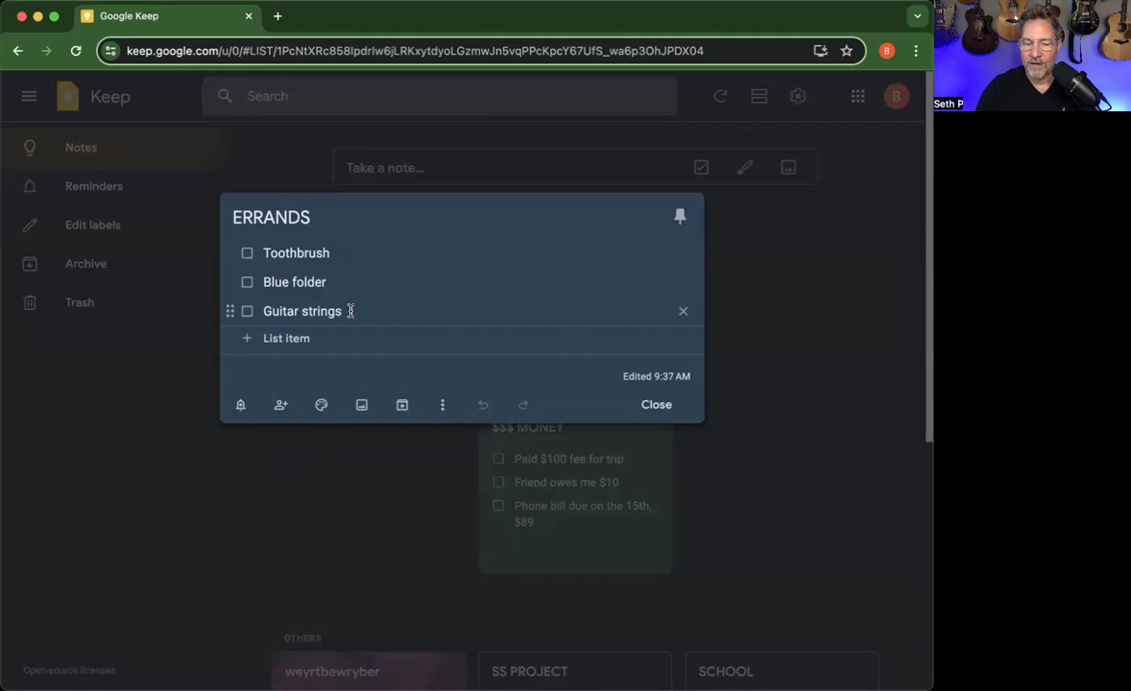
pyautogui.click(656, 405)
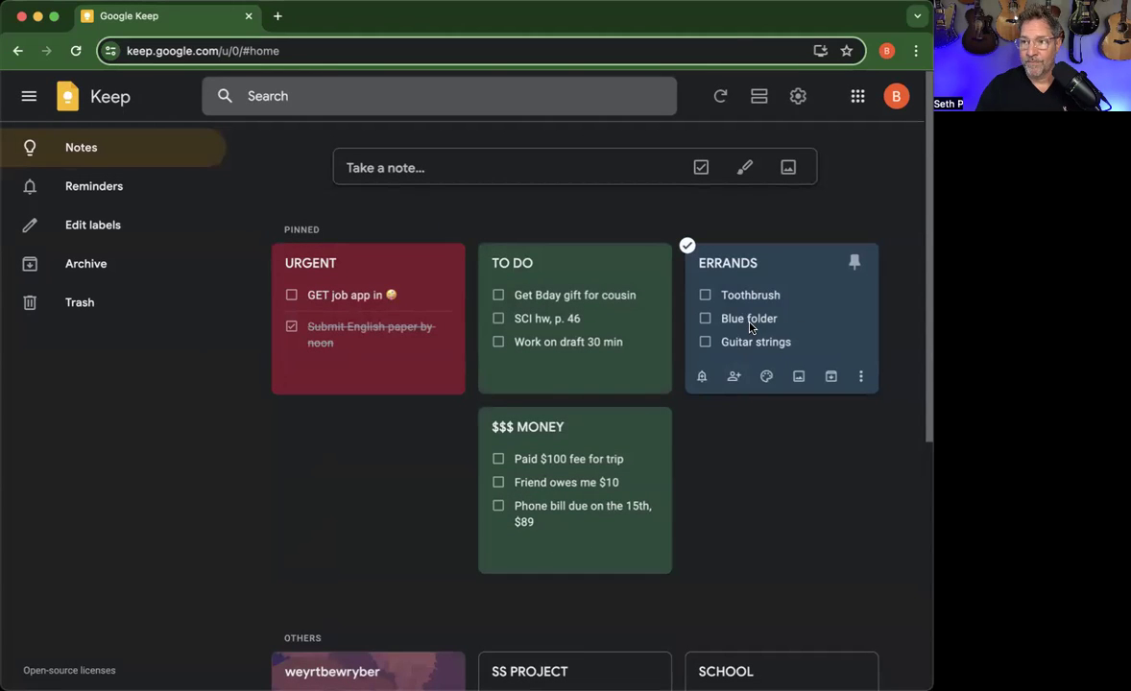
pyautogui.click(816, 305)
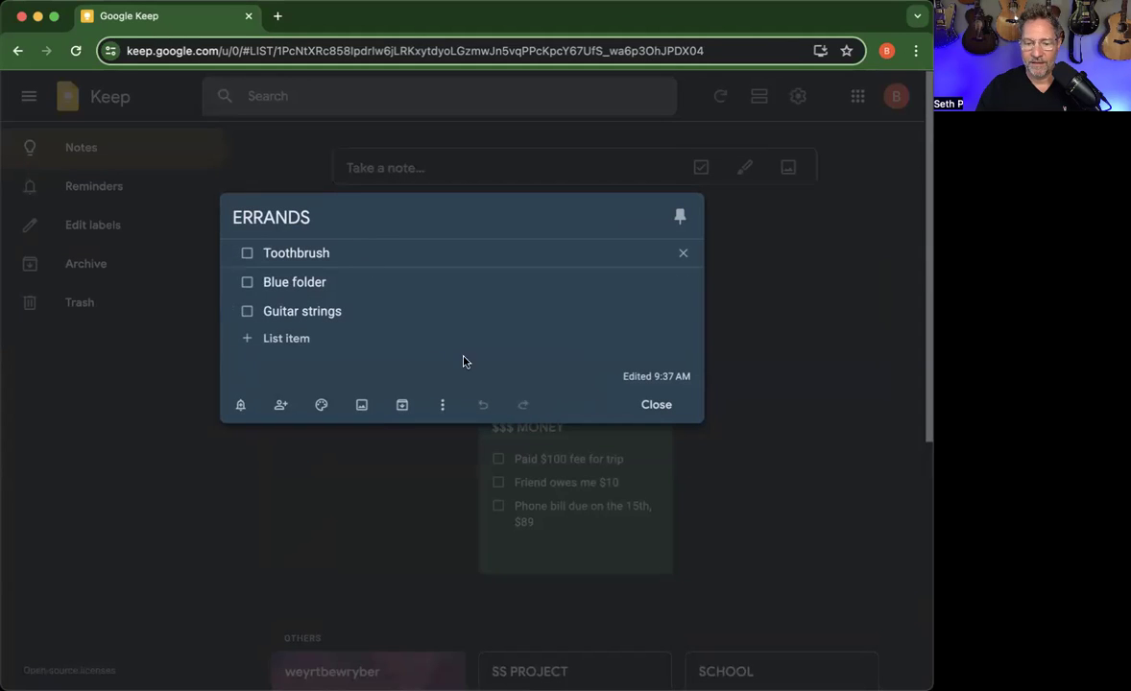
pyautogui.click(657, 405)
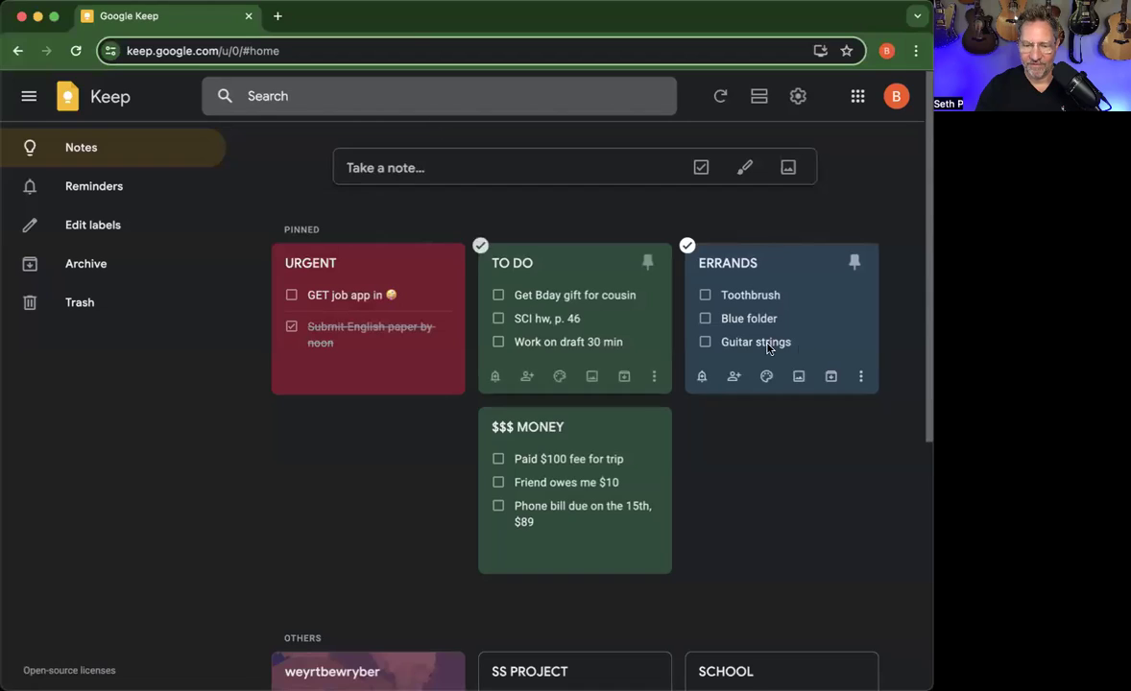
# Append ", used a chek, #1234" to the "Paid $100 fee for trip" item in the $$$ MONEY note and close it.
pyautogui.click(561, 482)
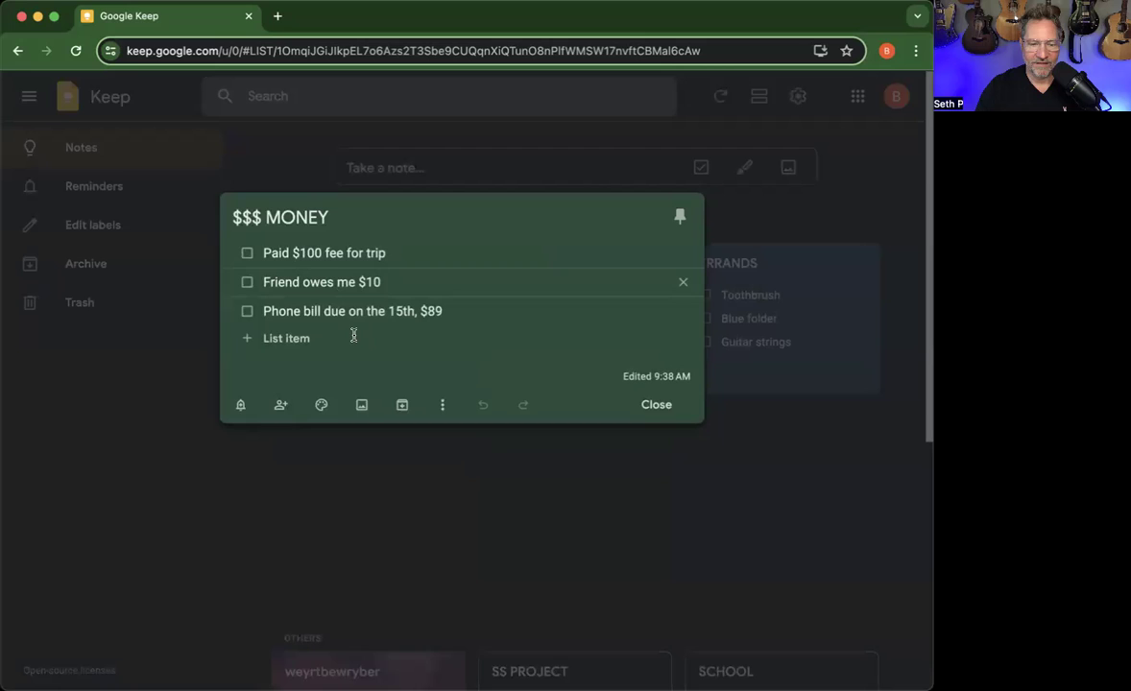
pyautogui.click(384, 254)
pyautogui.write(', used a chek, #')
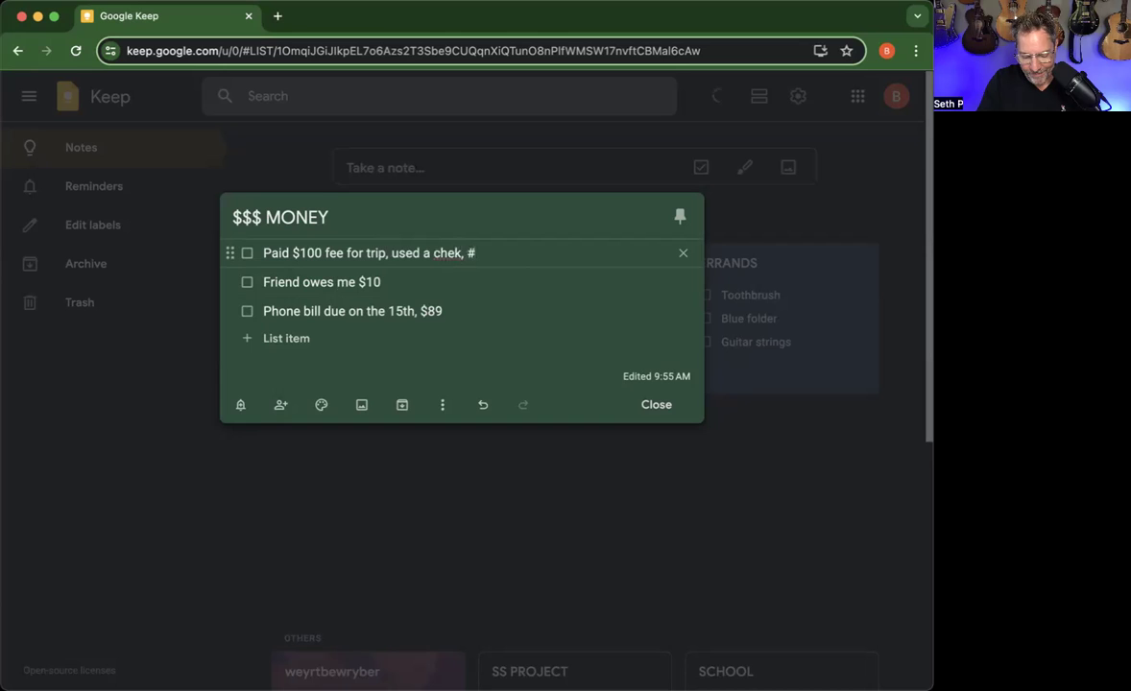
pyautogui.write('1234')
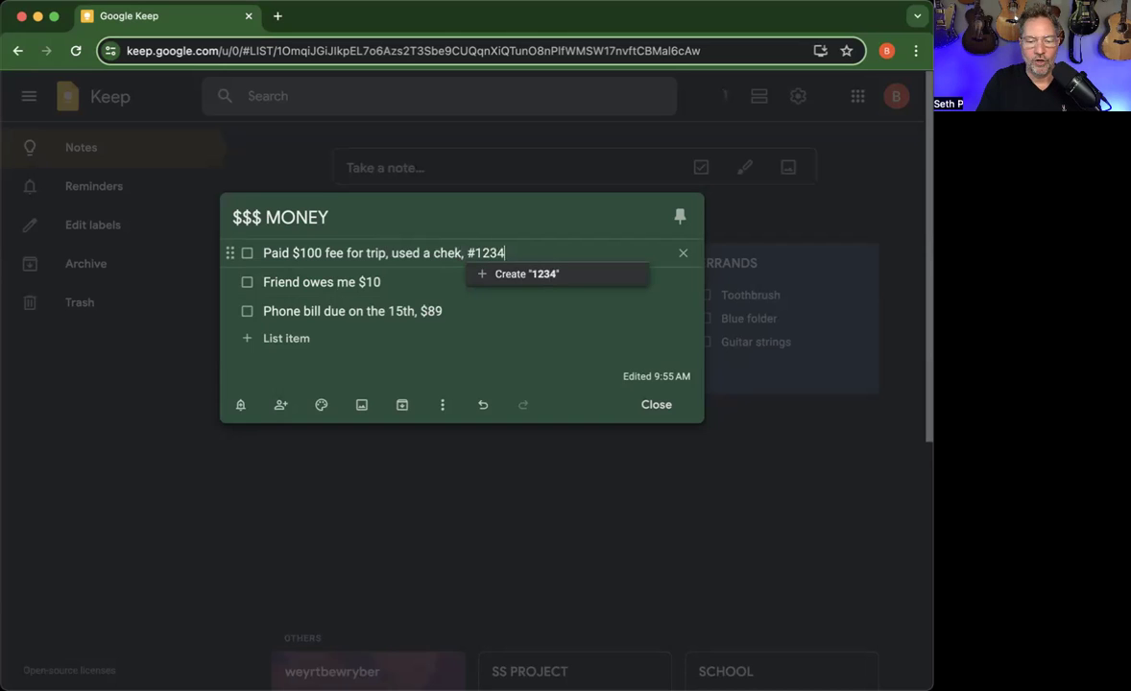
pyautogui.rightClick(407, 289)
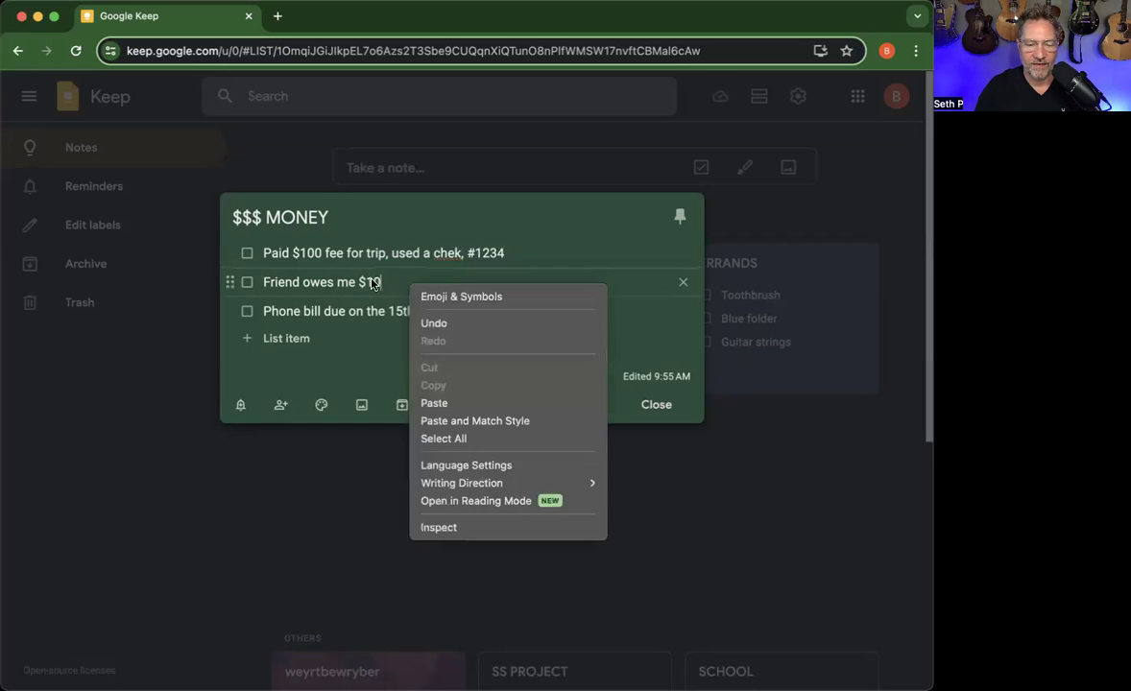
pyautogui.click(313, 319)
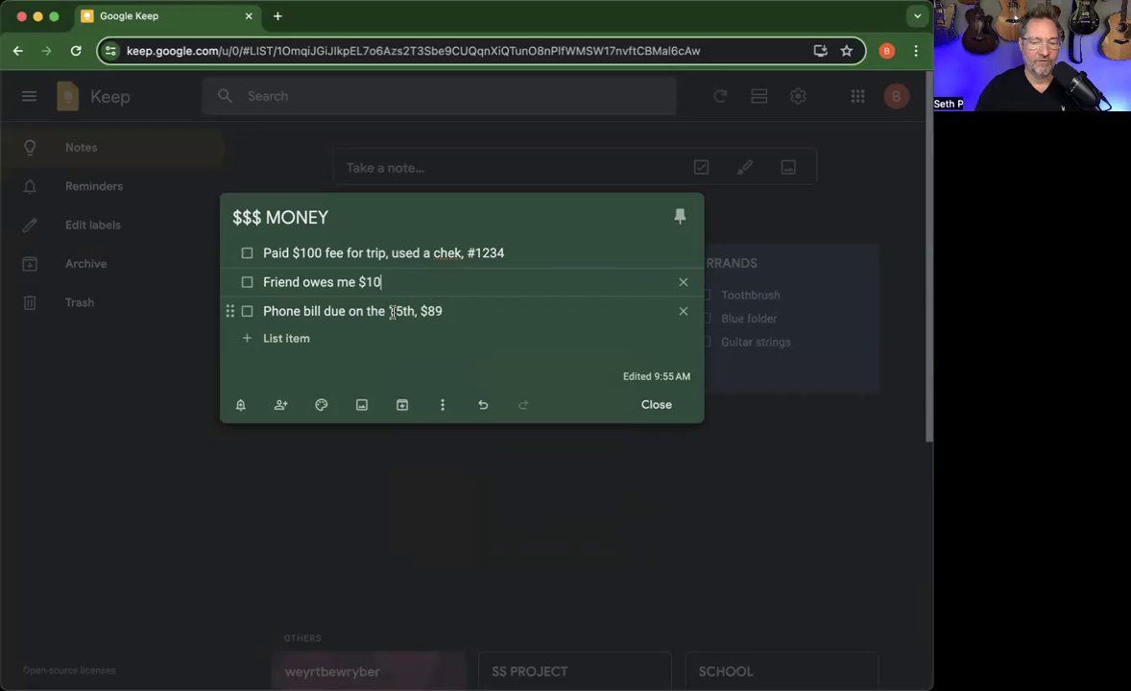
pyautogui.click(657, 406)
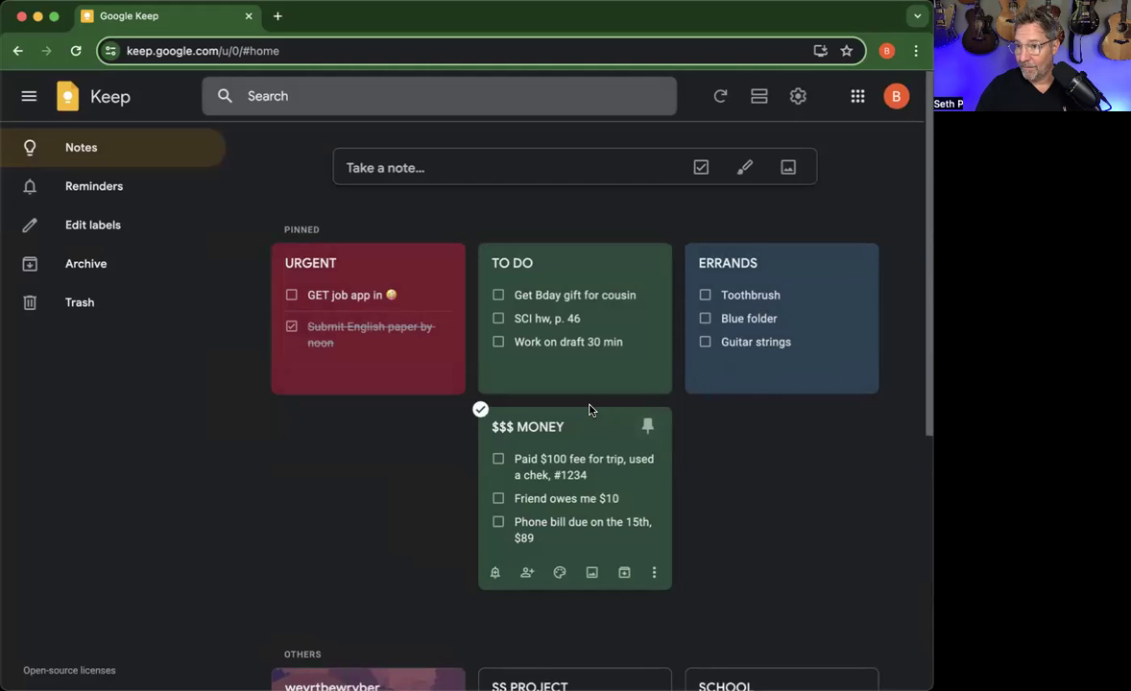
# Open the unpinned SS PROJECT and SCHOOL notes to review what each one holds, closing each after reading.
pyautogui.scroll(-5, 590, 272)
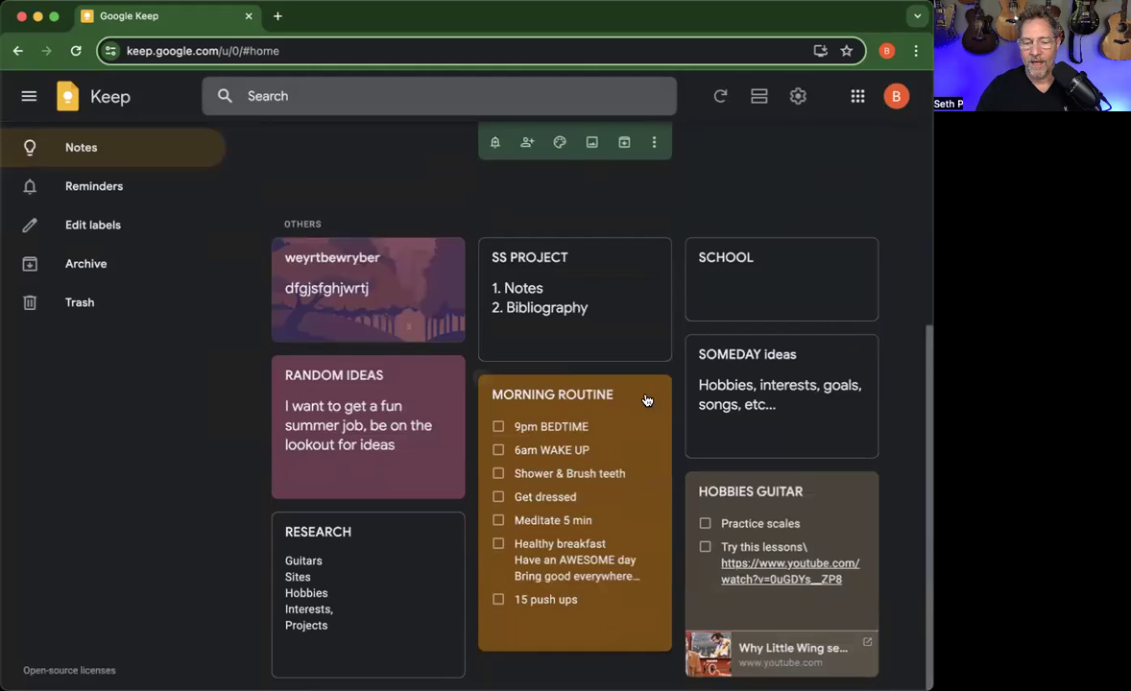
pyautogui.click(589, 272)
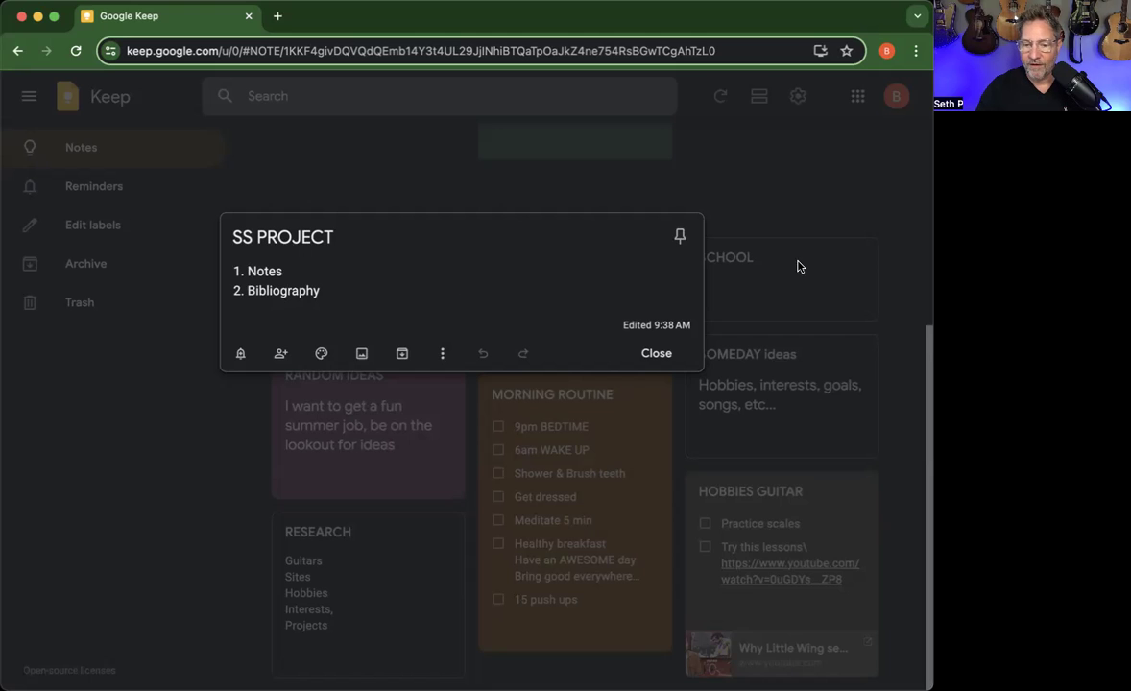
pyautogui.click(657, 353)
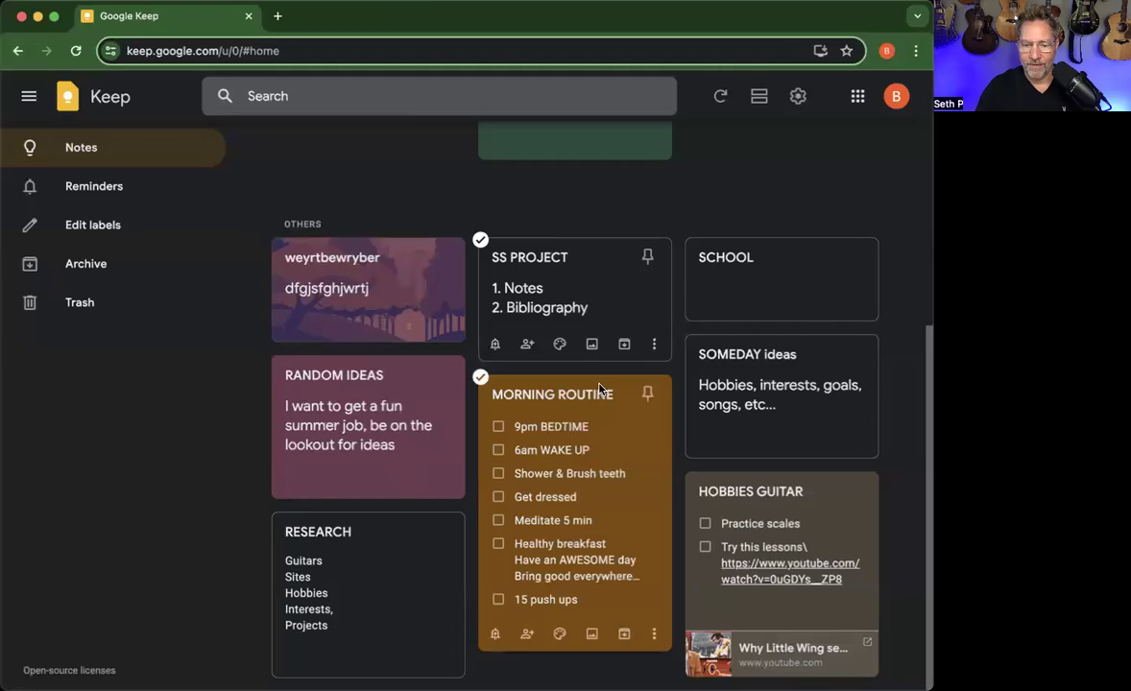
pyautogui.click(576, 296)
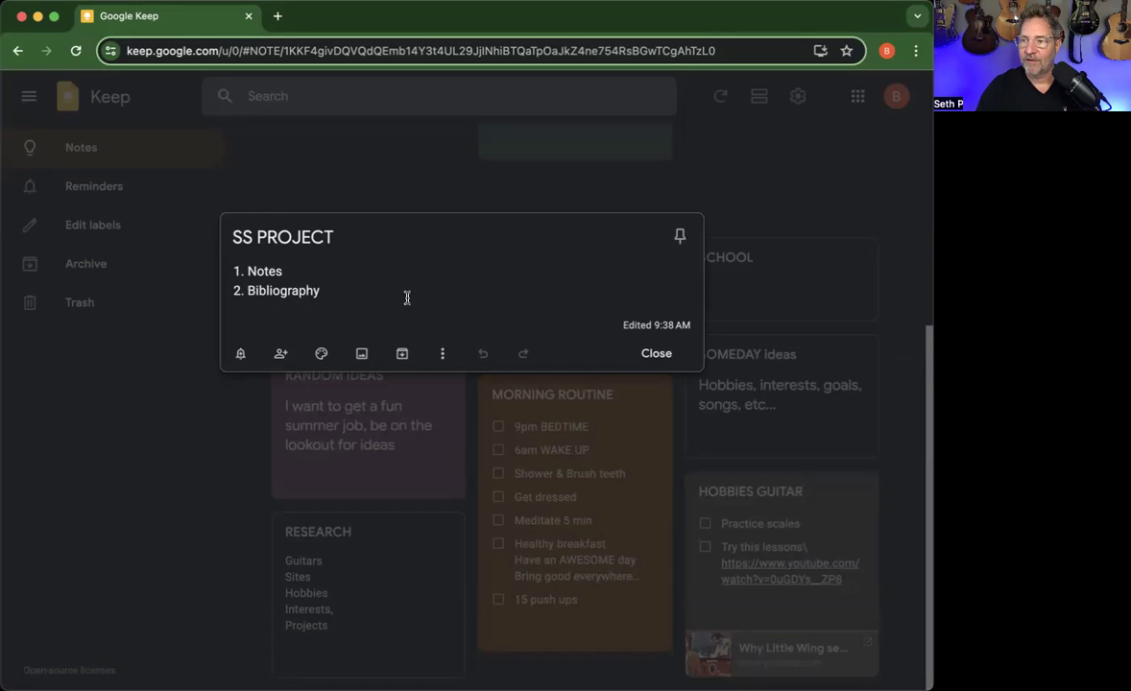
pyautogui.click(648, 354)
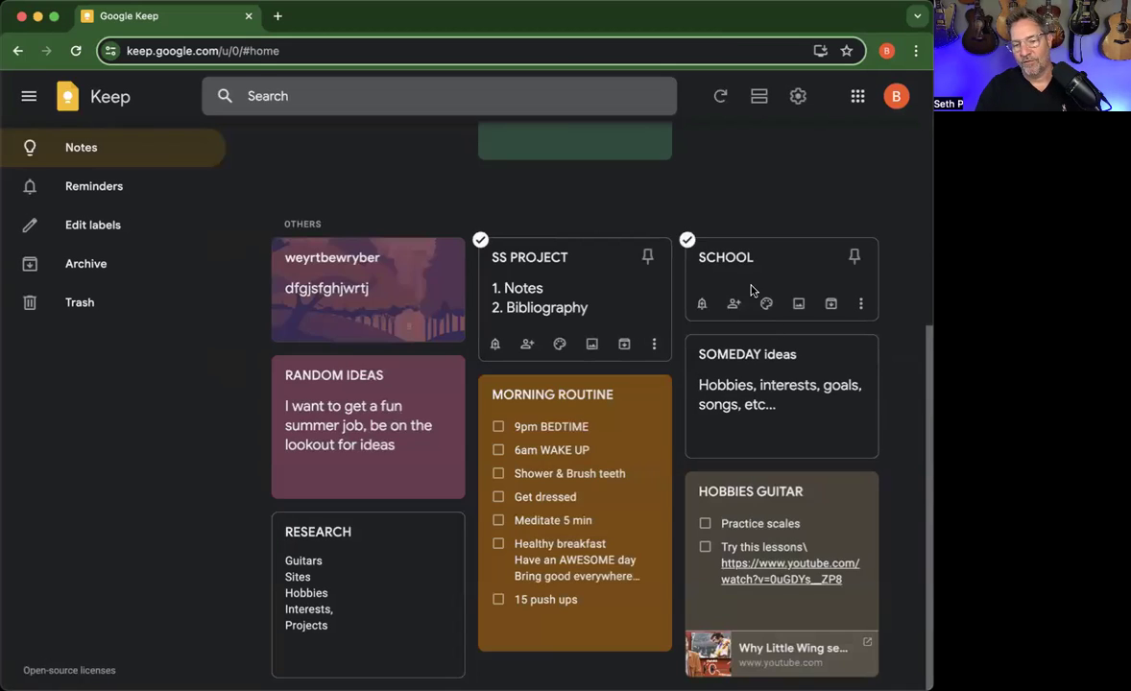
pyautogui.click(752, 290)
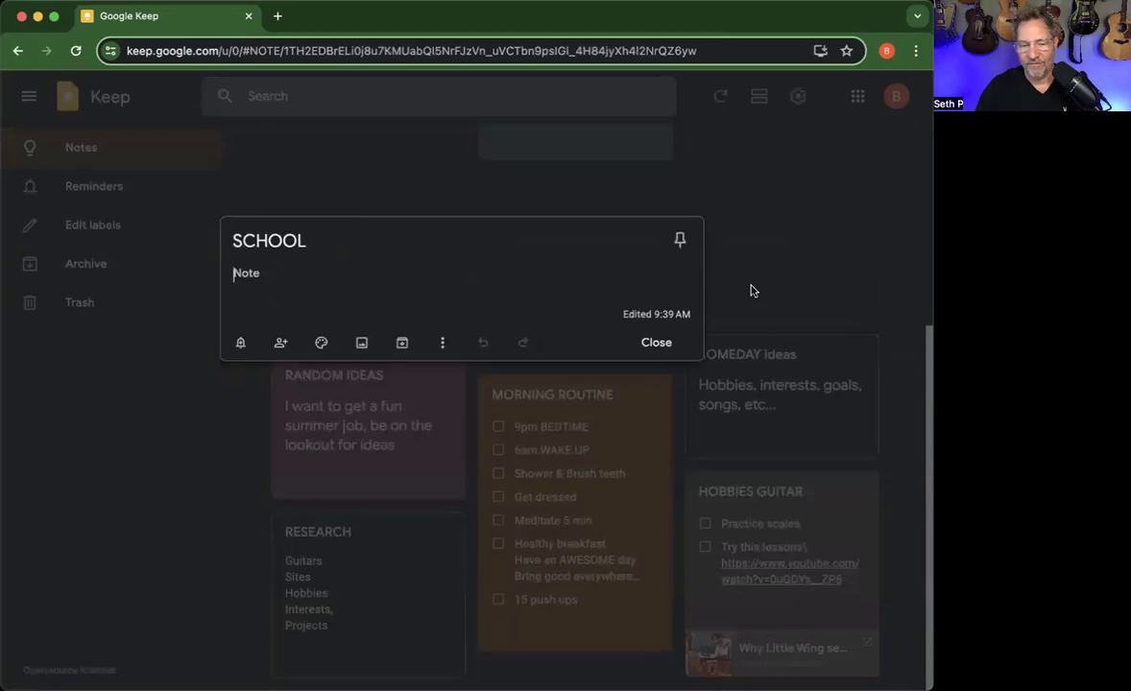
pyautogui.click(661, 343)
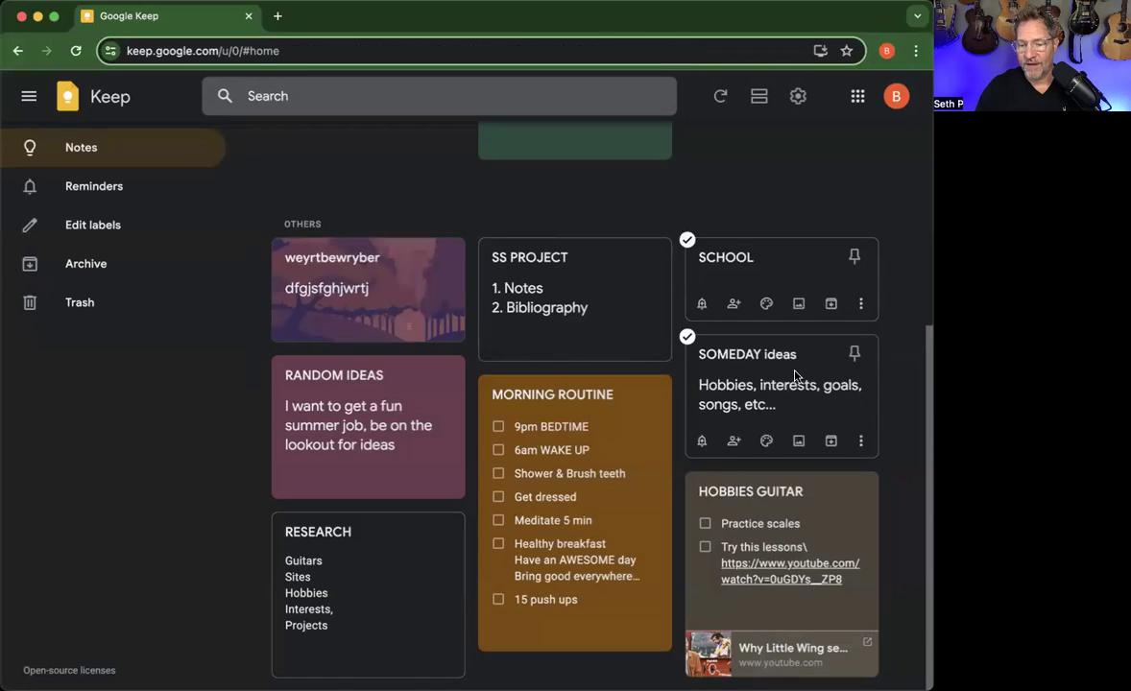
# Open the SOMEDAY ideas and RANDOM IDEAS notes to read the ideas collected in them, closing each one.
pyautogui.click(790, 385)
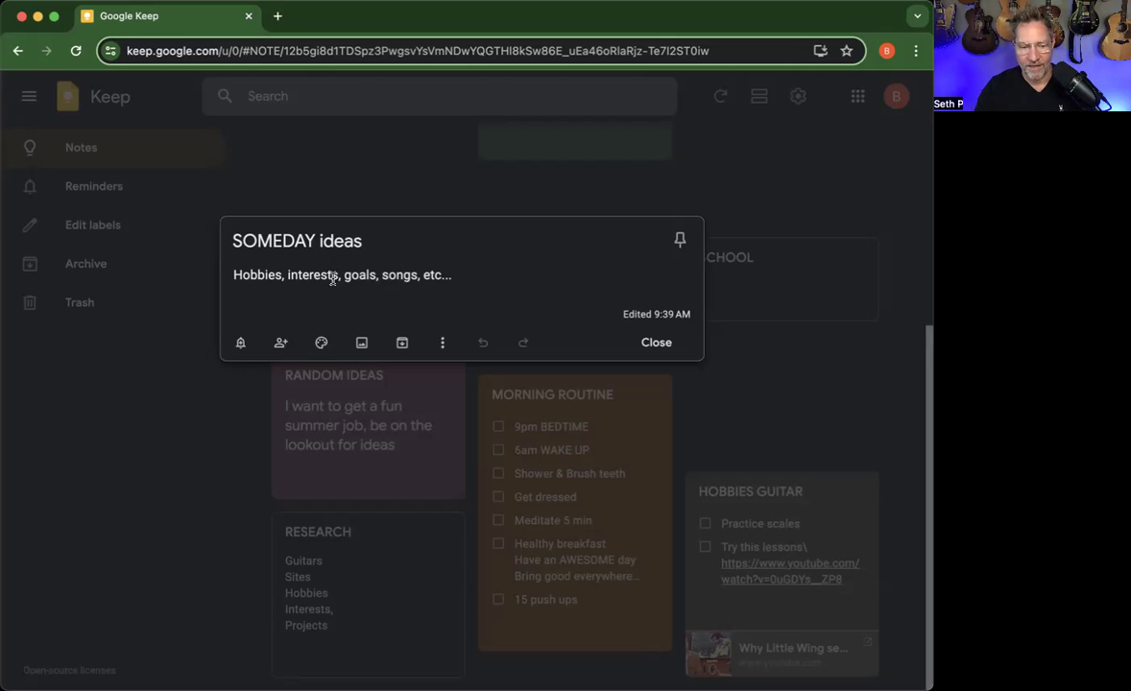
pyautogui.tripleClick(259, 274)
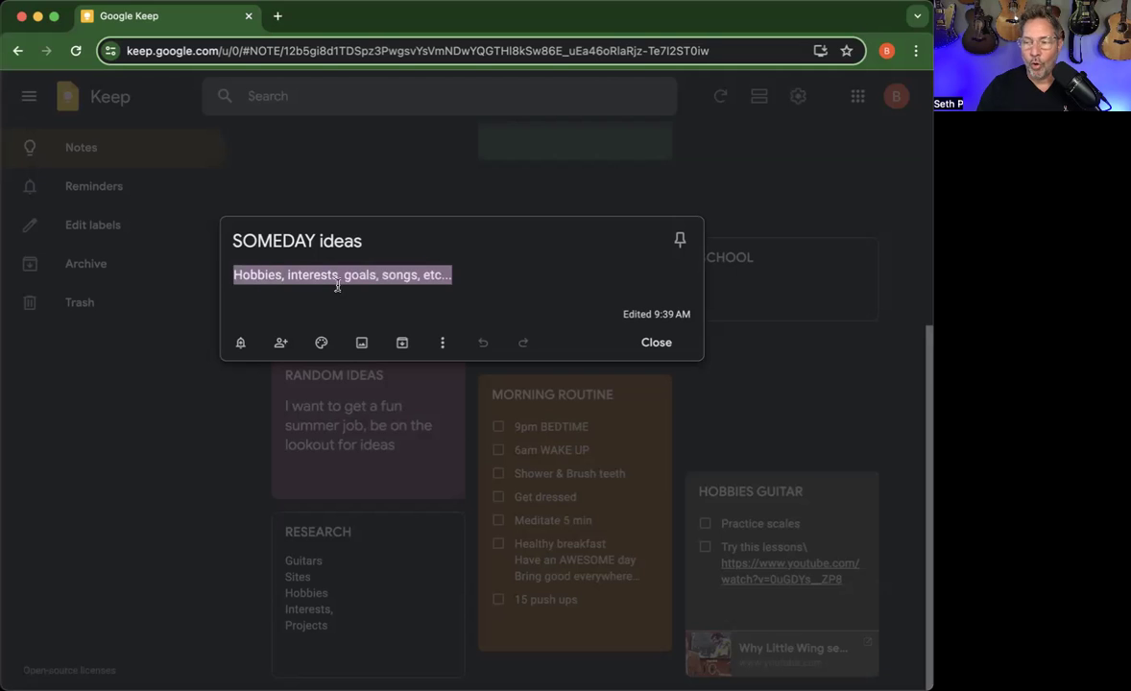
pyautogui.click(659, 344)
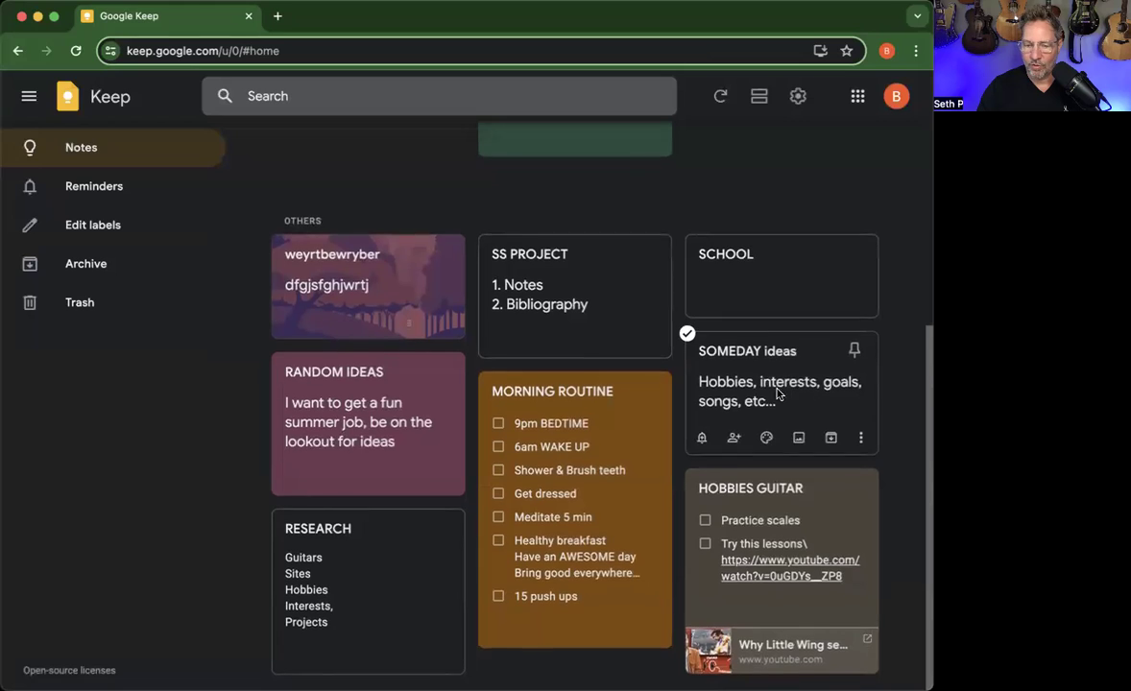
pyautogui.click(336, 408)
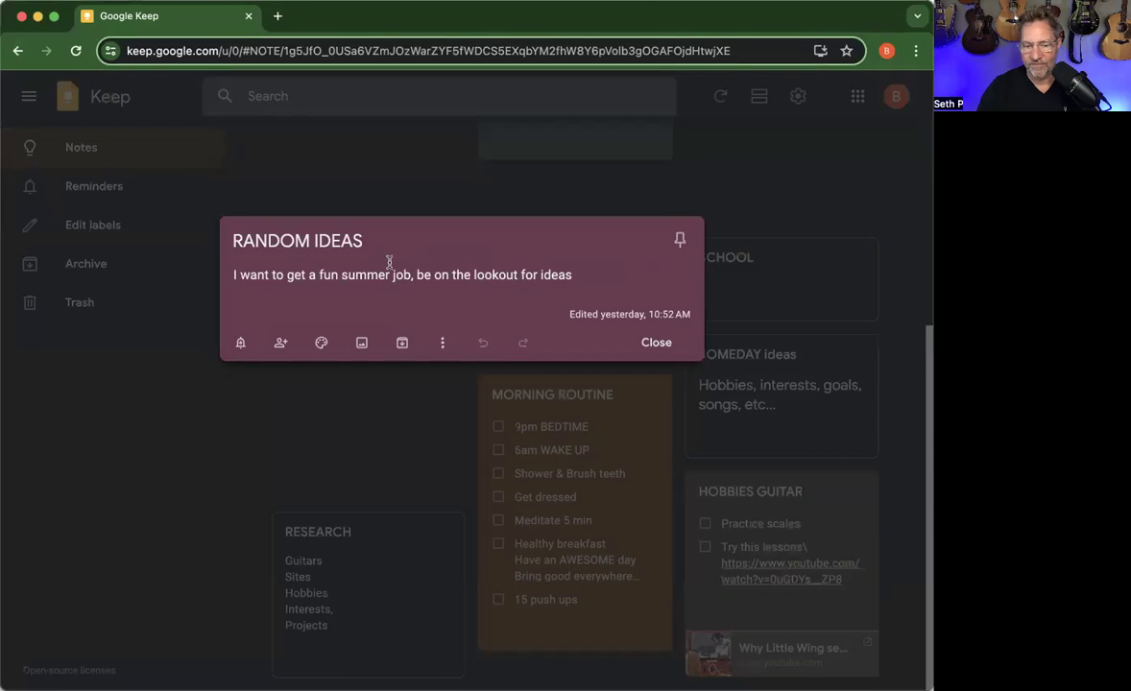
pyautogui.click(659, 343)
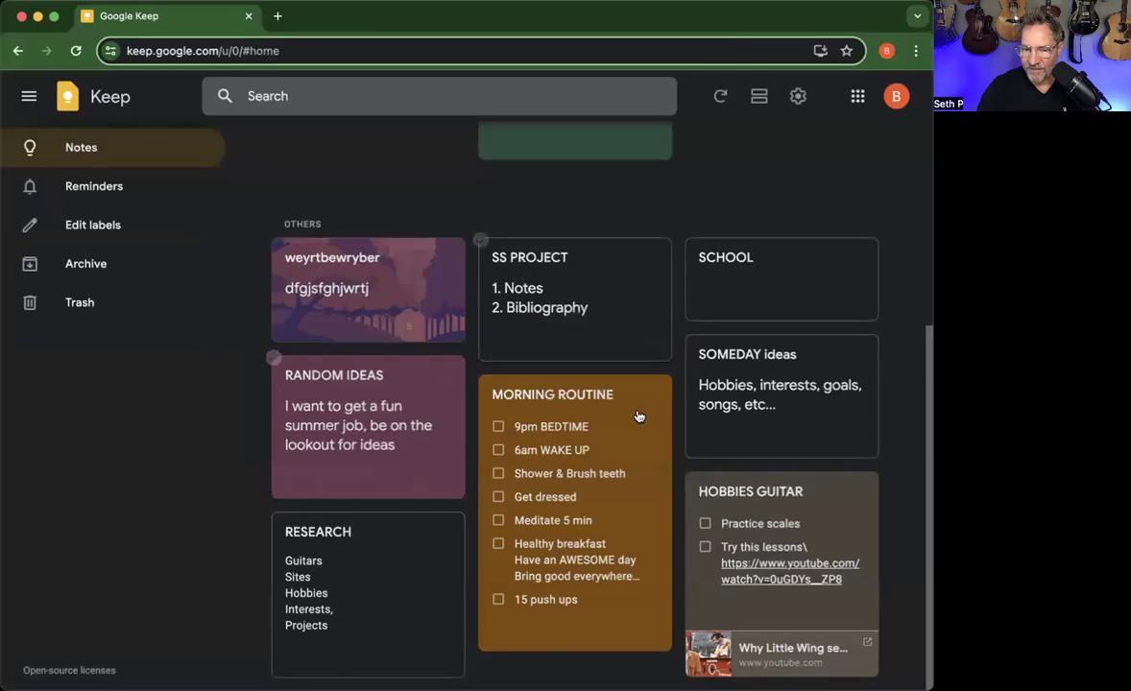
# Review the MORNING ROUTINE checklist and the RESEARCH topic list, closing each note after reading.
pyautogui.click(570, 398)
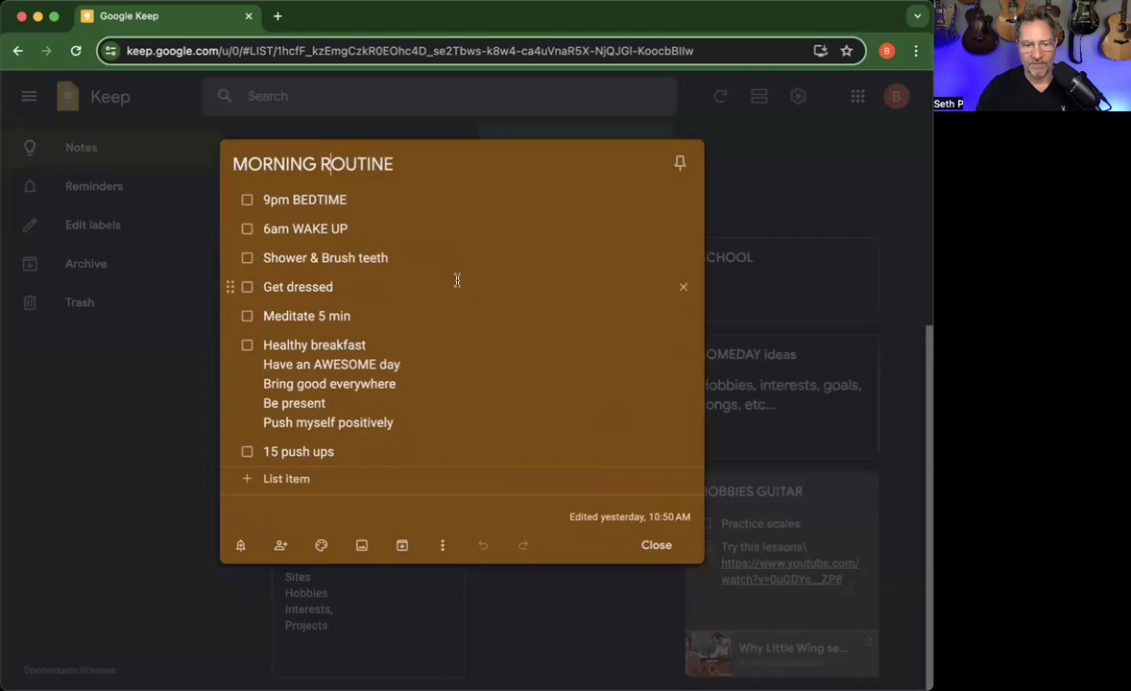
pyautogui.click(659, 545)
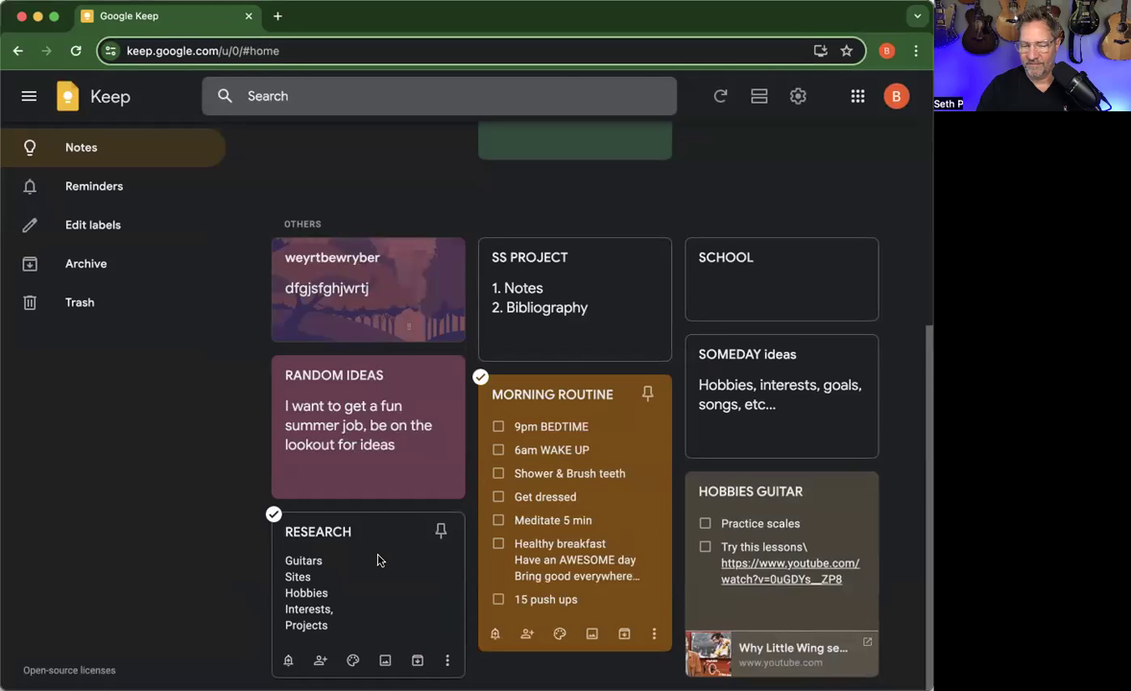
pyautogui.click(378, 560)
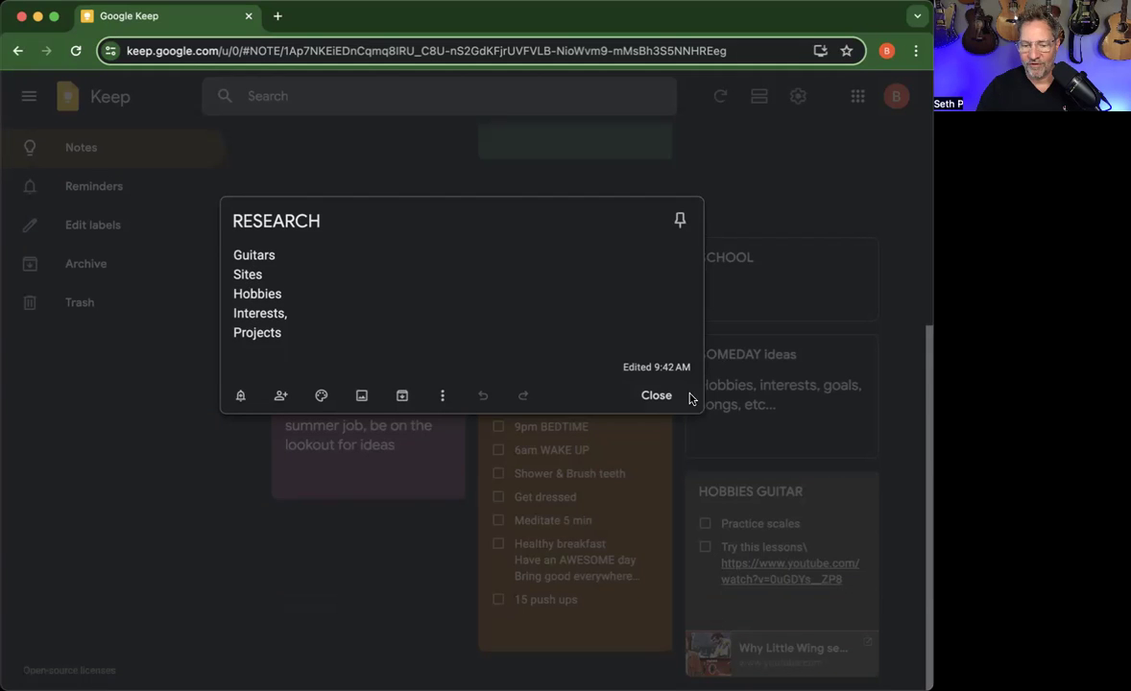
pyautogui.click(657, 396)
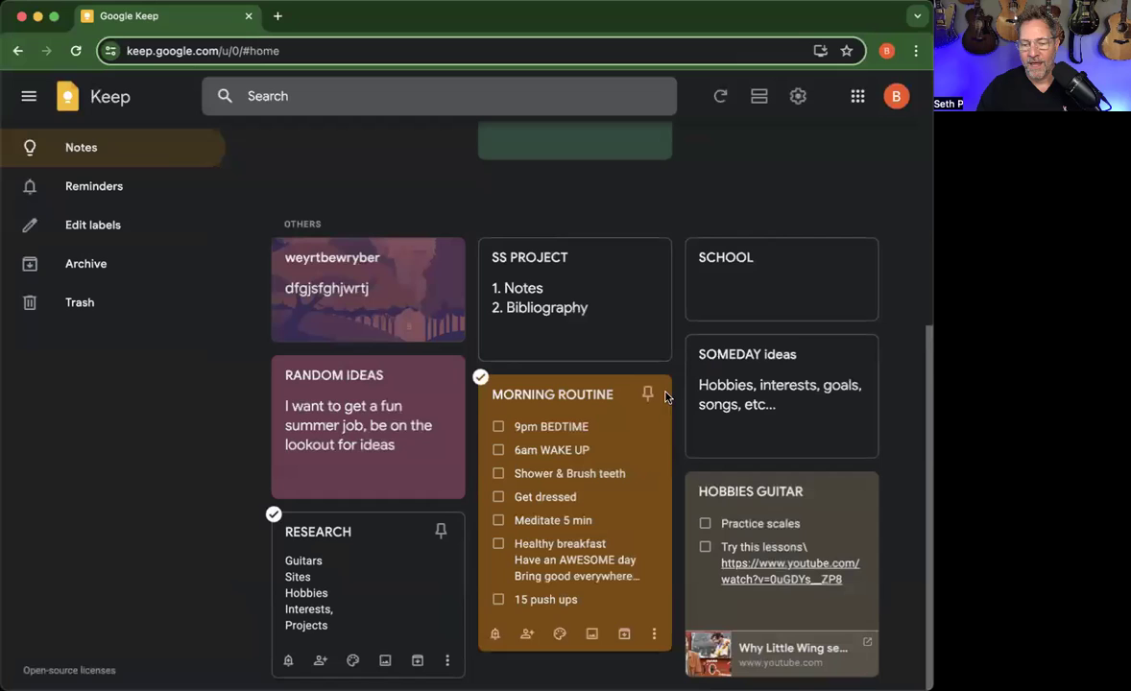
# Open the YouTube video linked in the HOBBIES GUITAR note, pause it, close its tab and the note, and return to the pinned notes.
pyautogui.click(793, 496)
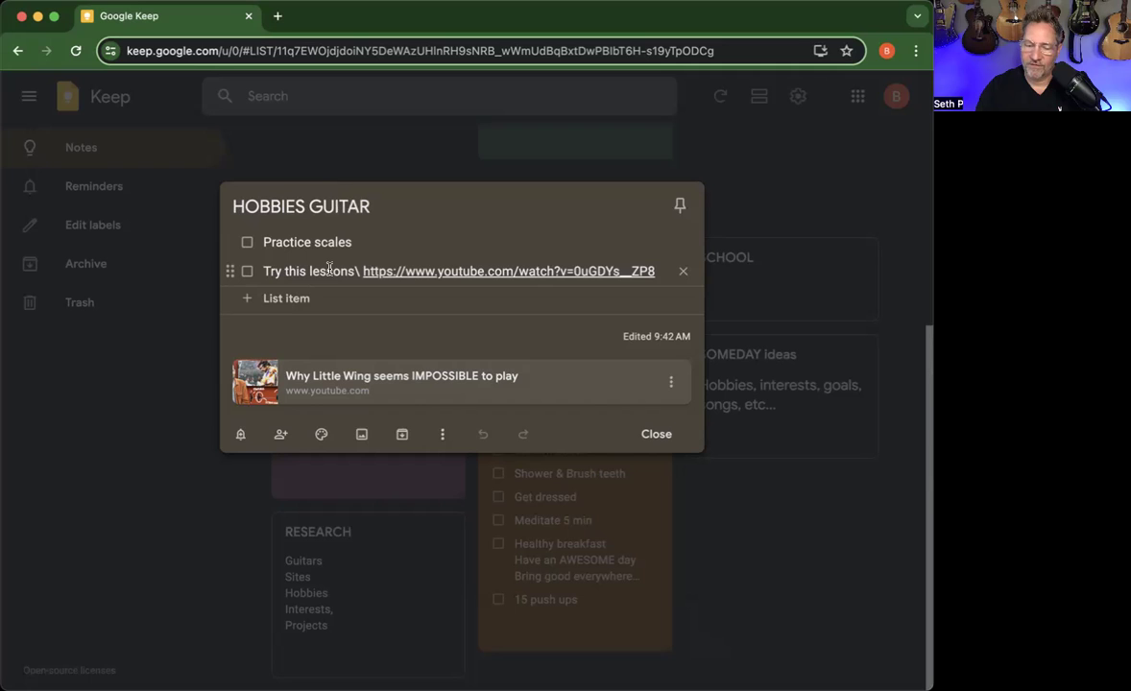
pyautogui.click(439, 379)
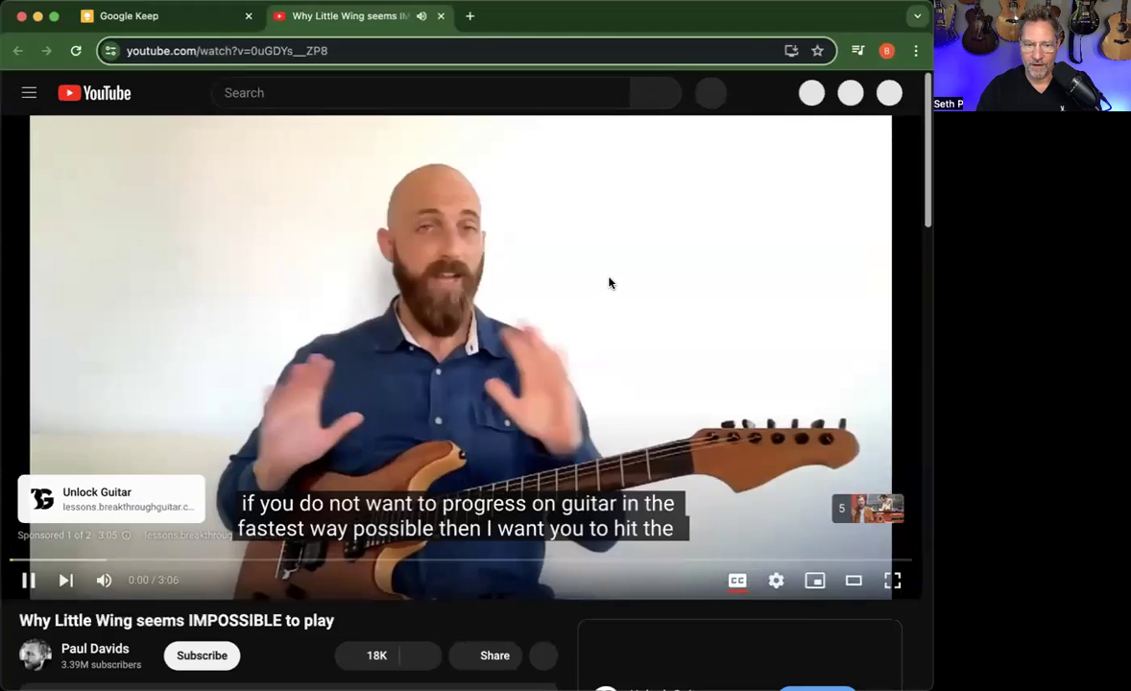
pyautogui.click(609, 283)
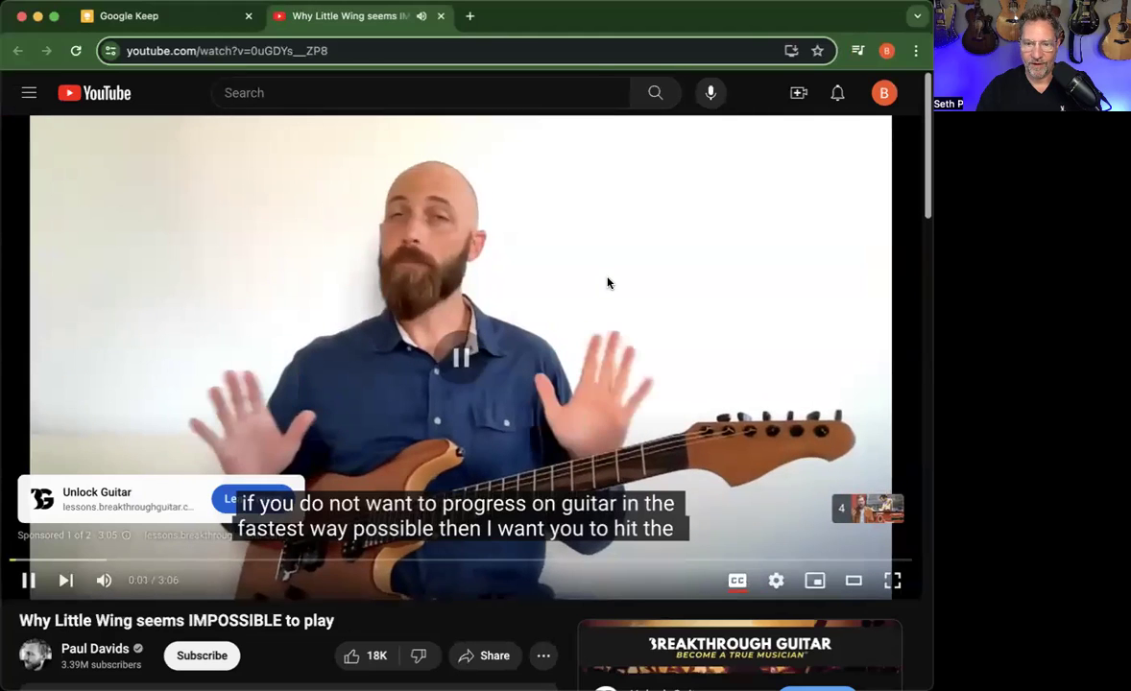
pyautogui.click(441, 19)
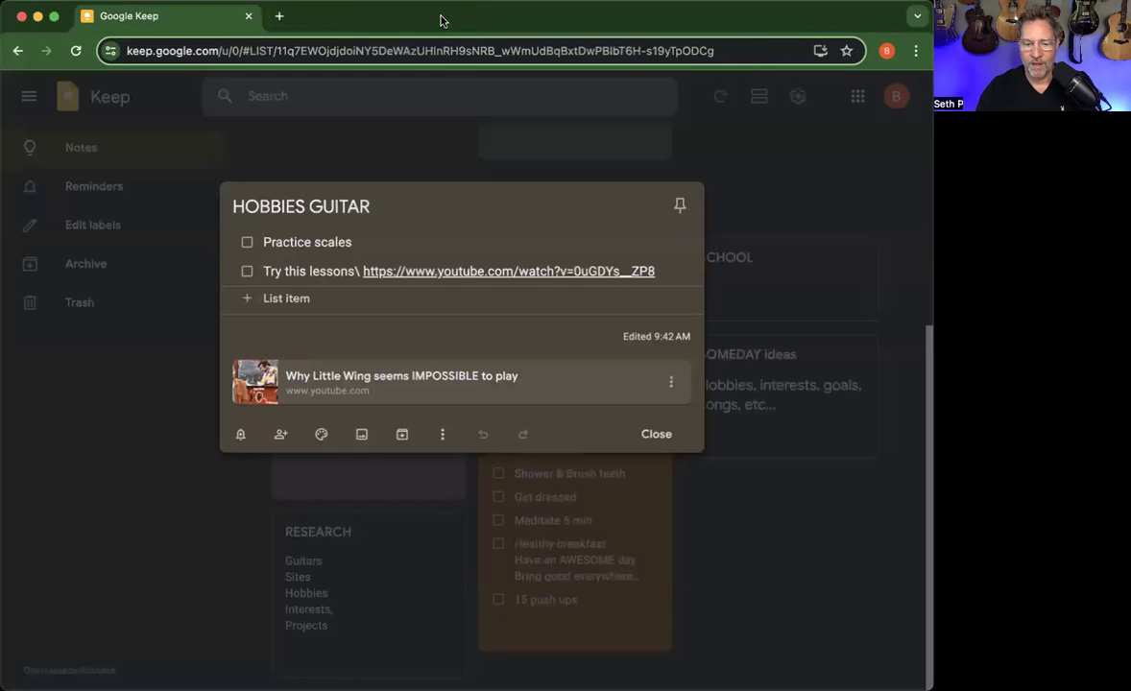
pyautogui.click(663, 434)
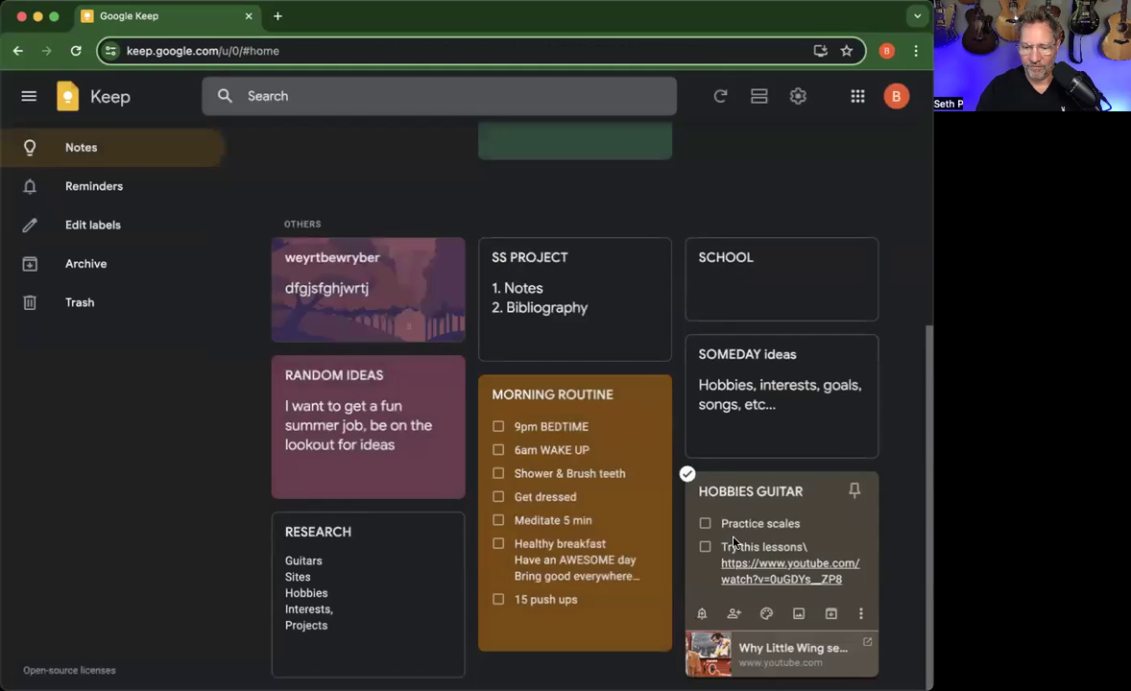
pyautogui.scroll(10, 733, 541)
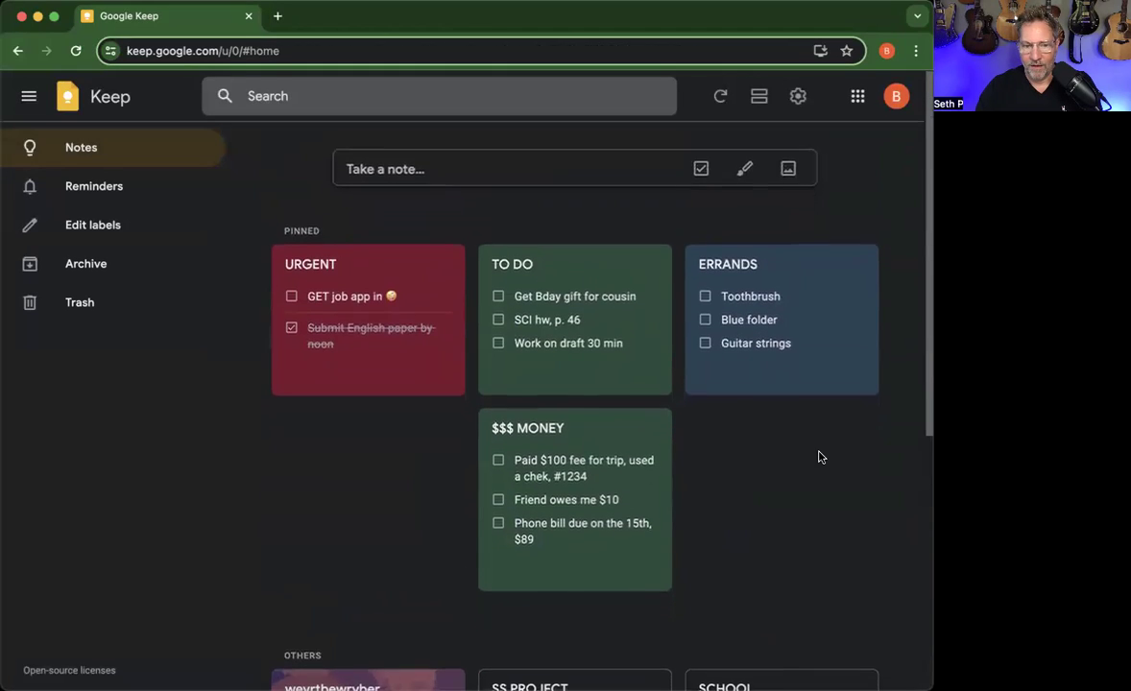